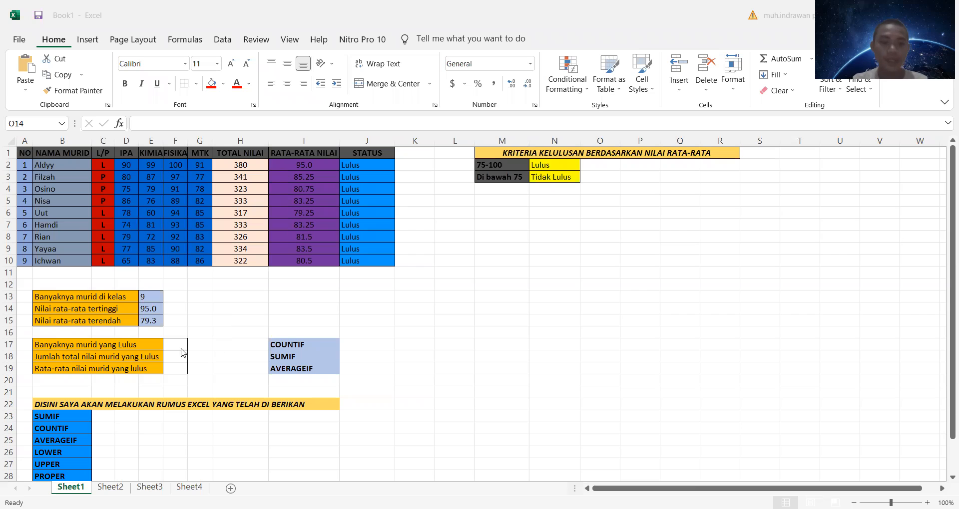
Step: In F17, count the students who passed with a COUNTIF formula over J2:J10 using the criterion "Lulus"
click(181, 344)
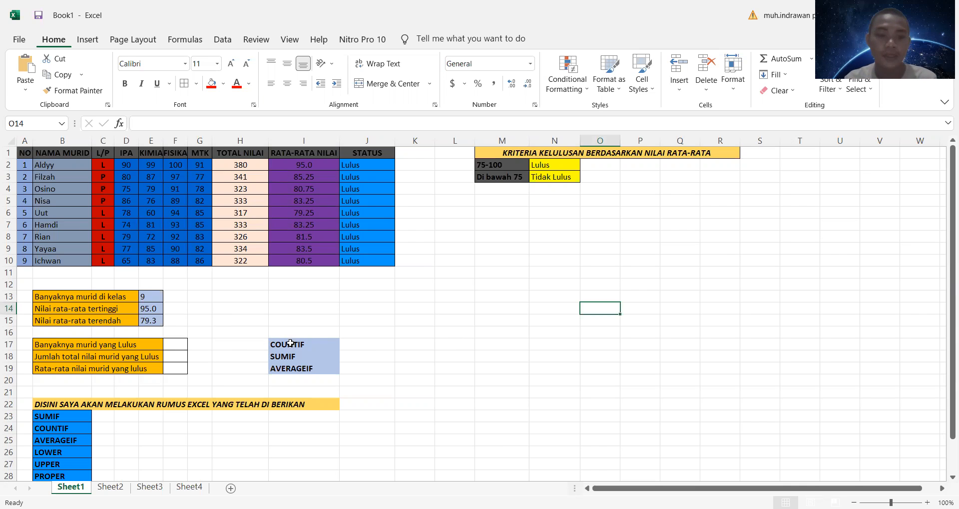
click(185, 343)
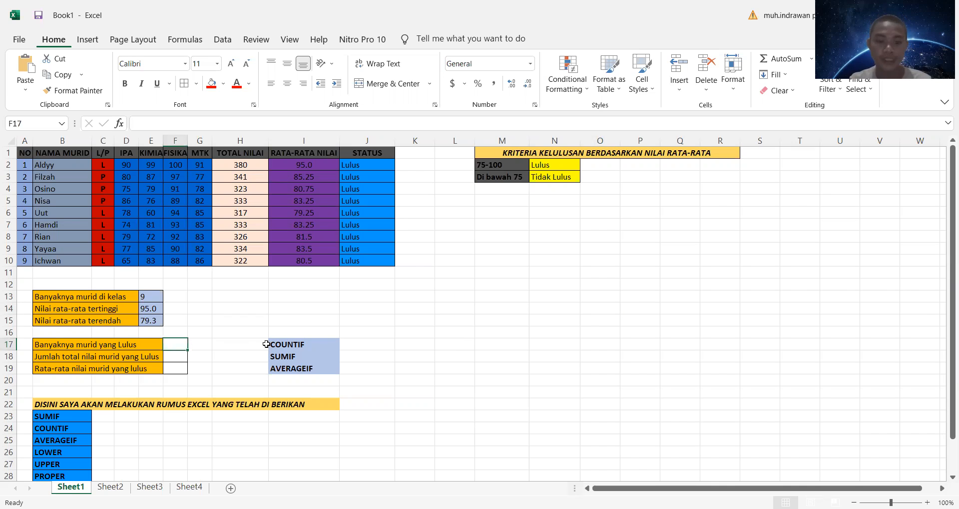
text(=)
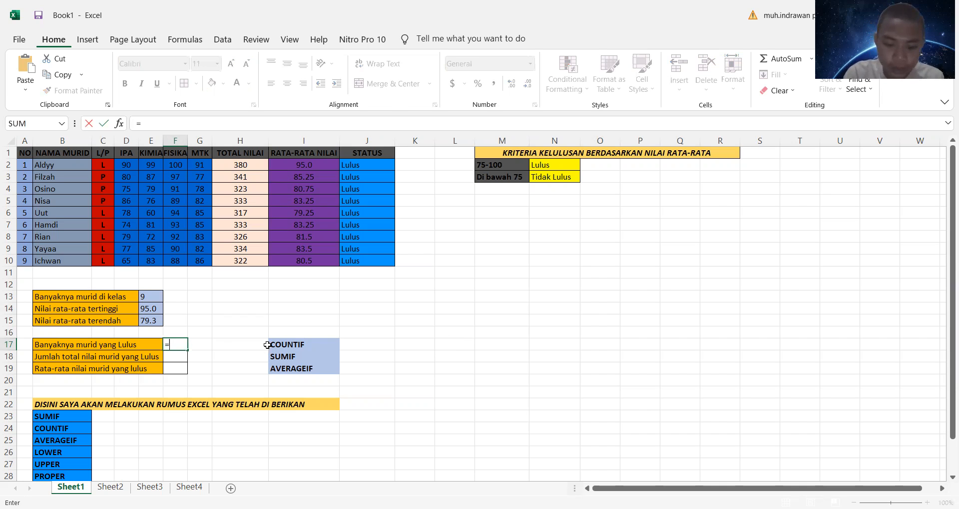
text(countif)
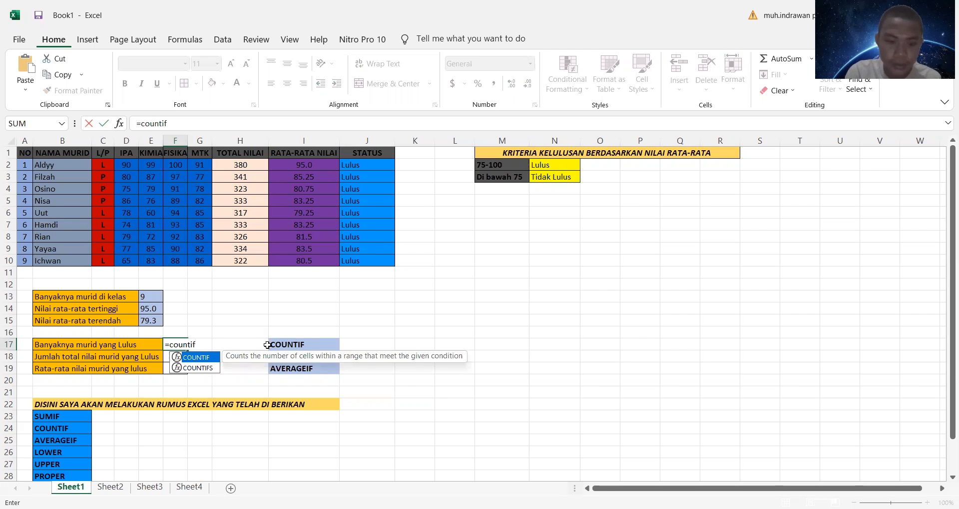
text(()
drag(378, 165, 380, 261)
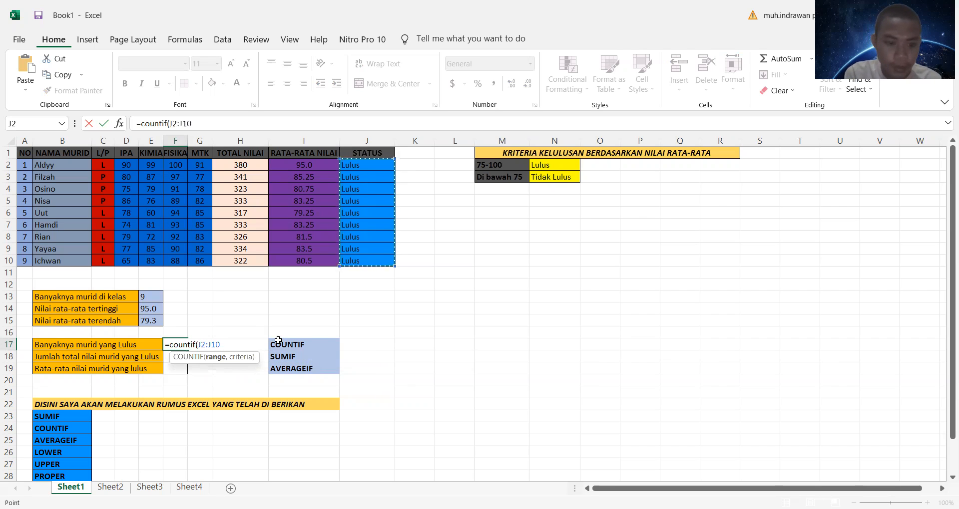
text(,)
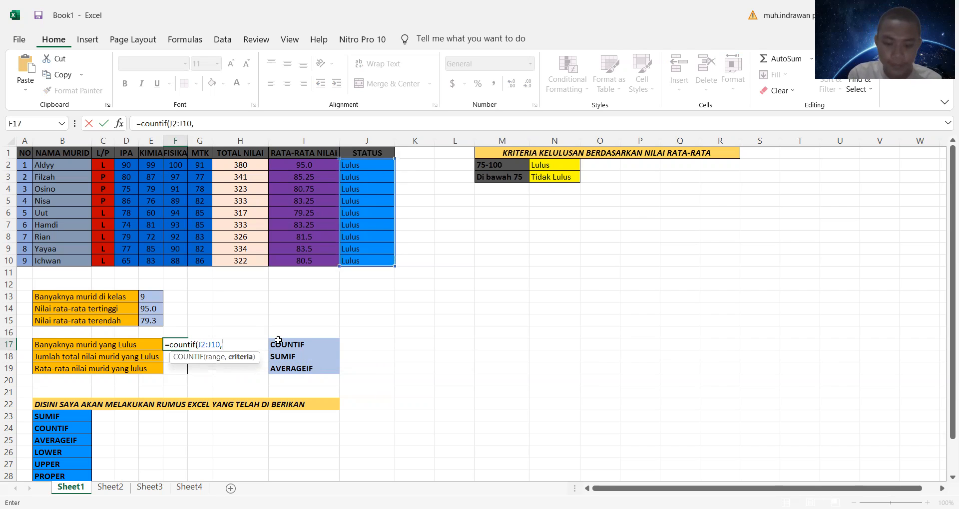
text(")
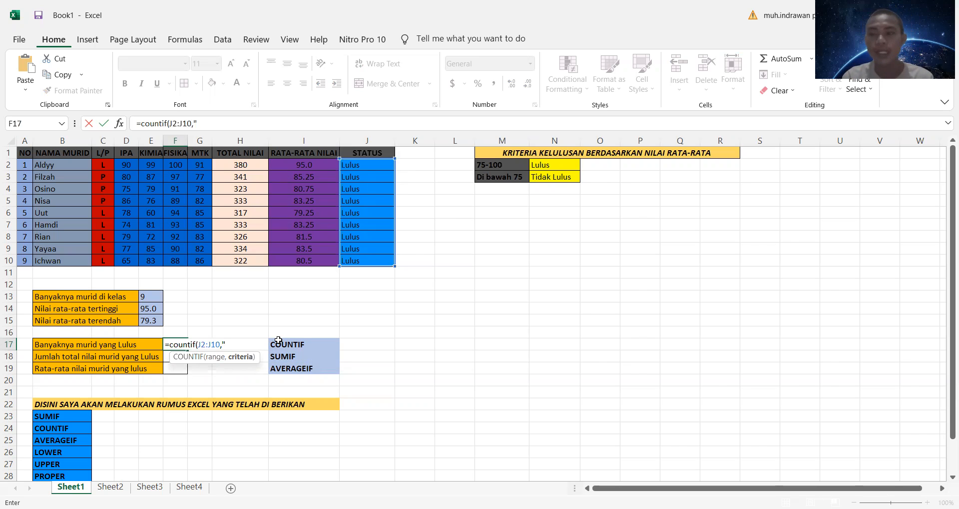
text(Lulus)
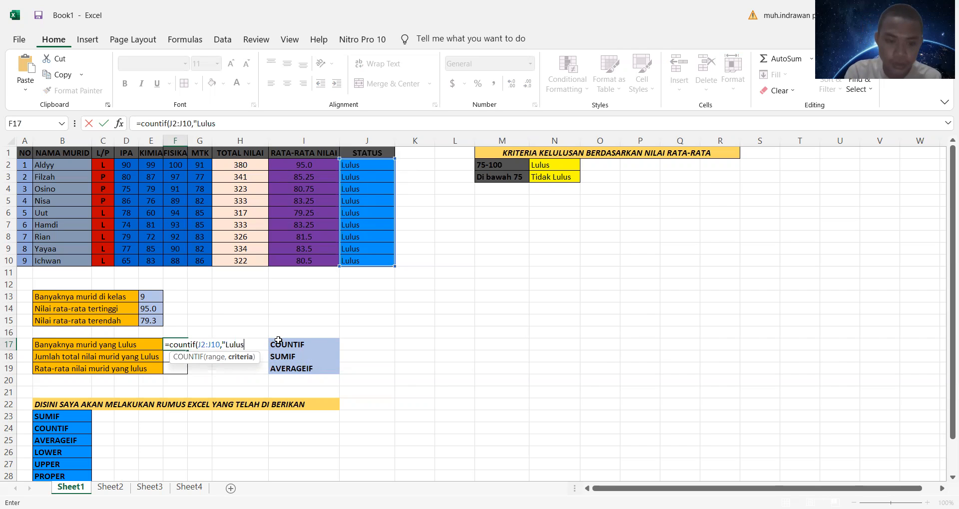
text("))
key(Return)
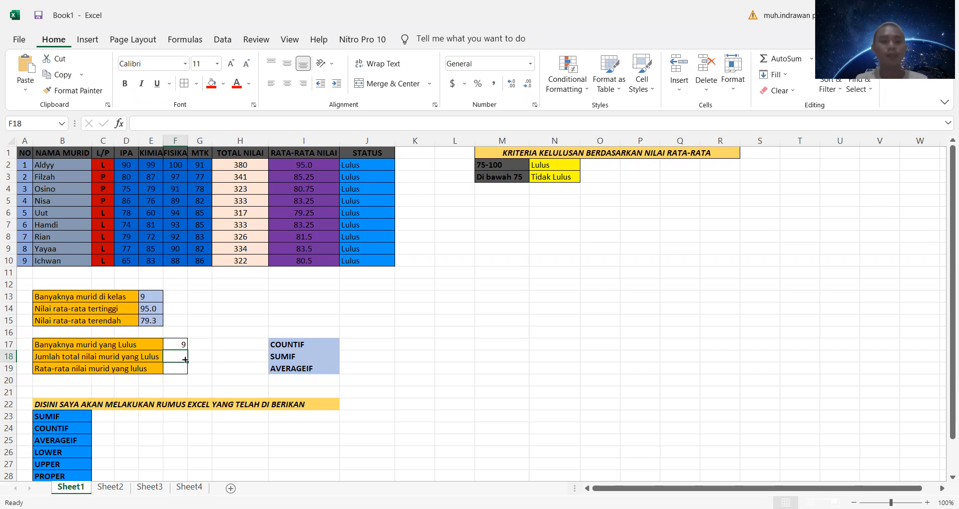
Step: In F18, total the passing students' scores with a SUMIF formula using range J2:J10, criterion "Lulus" and sum range H2:H10
text(=)
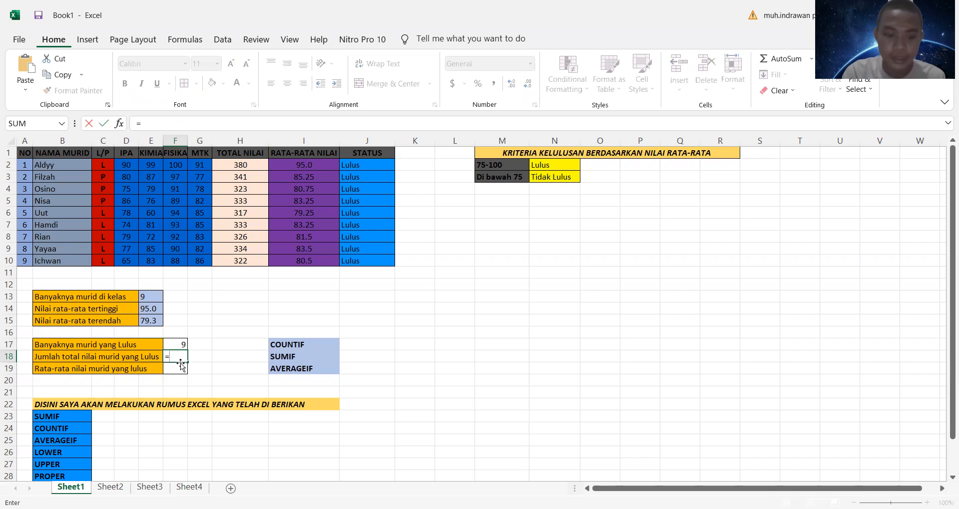
text(sum)
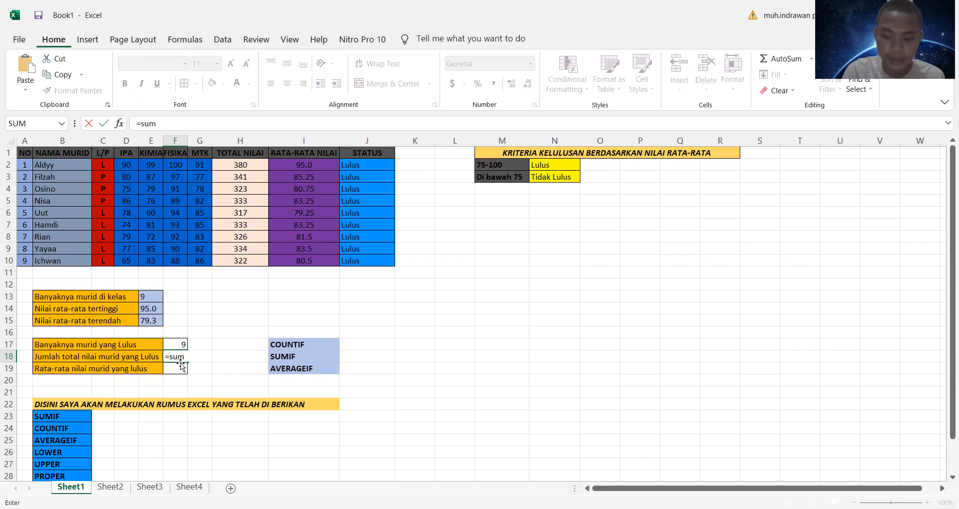
text(if)
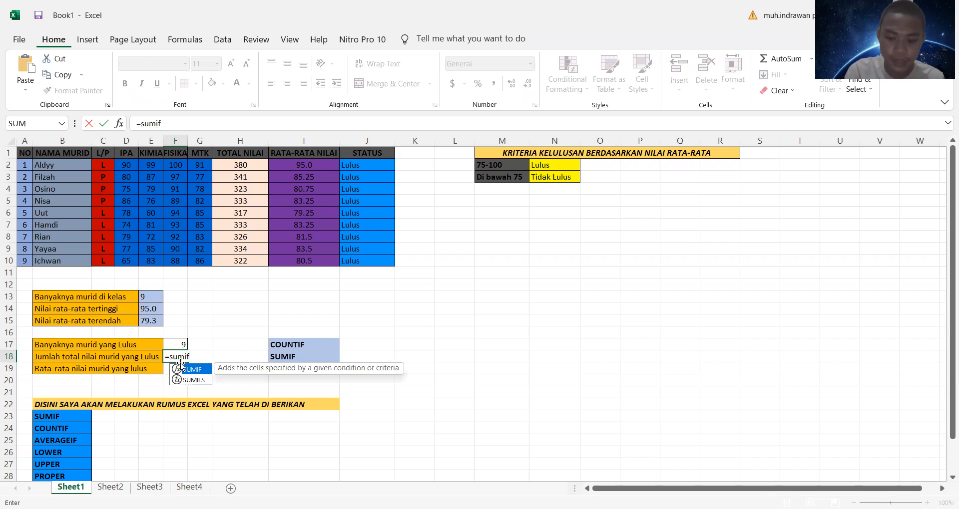
text(()
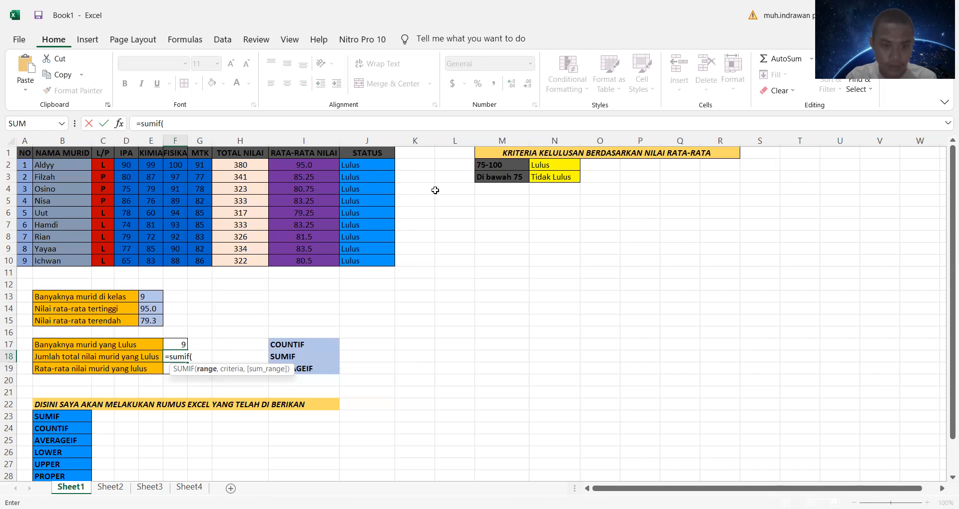
click(374, 167)
shift+click(389, 260)
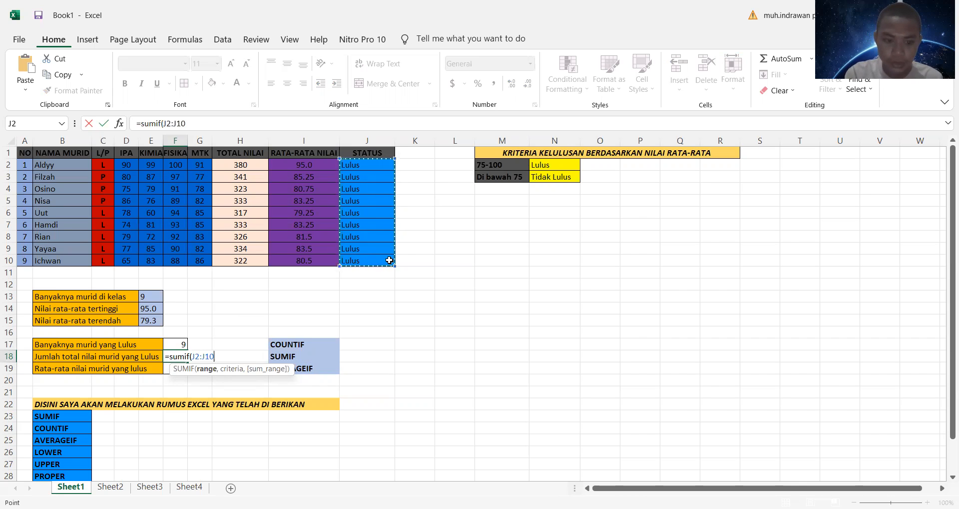
text(,)
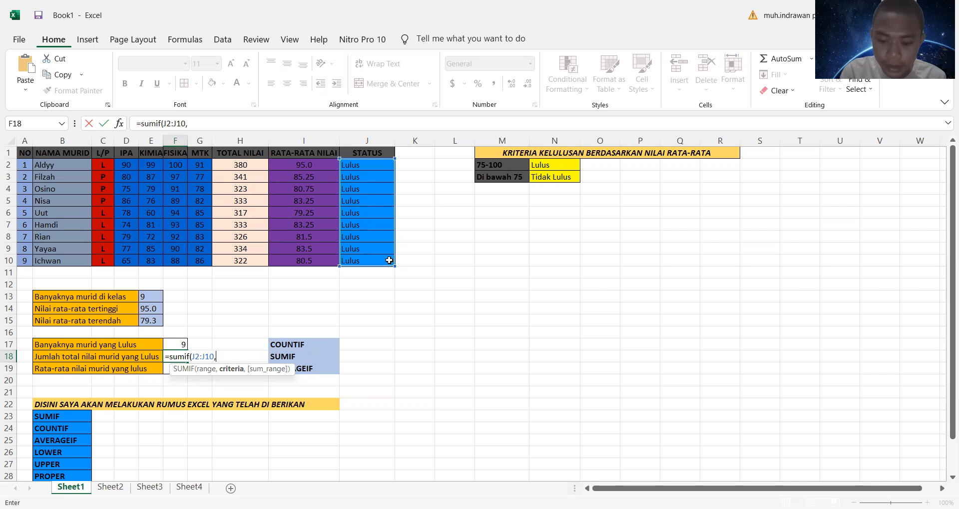
text(")
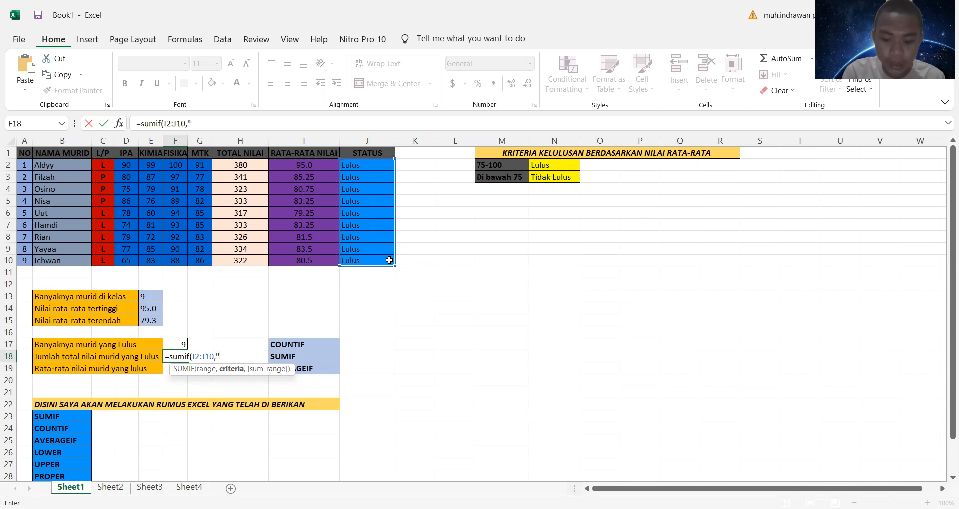
text(Lulus")
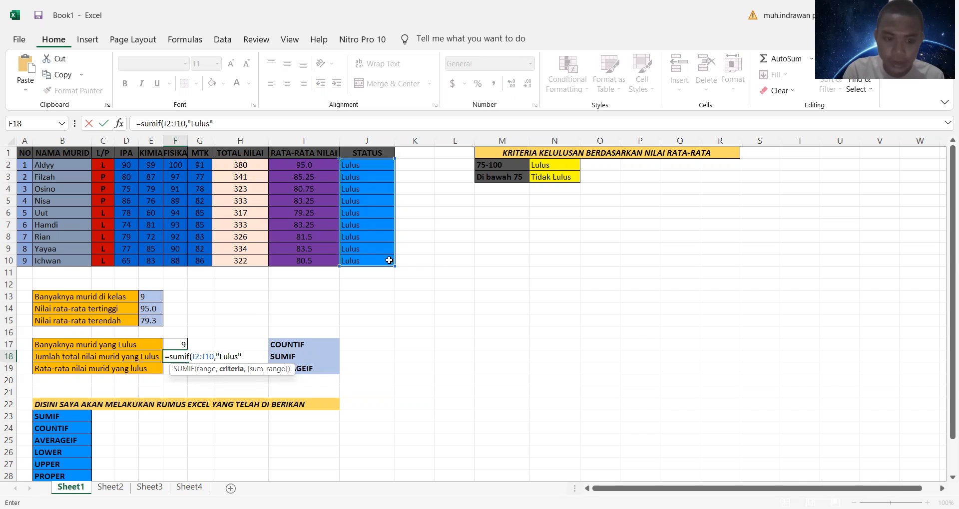
text(,)
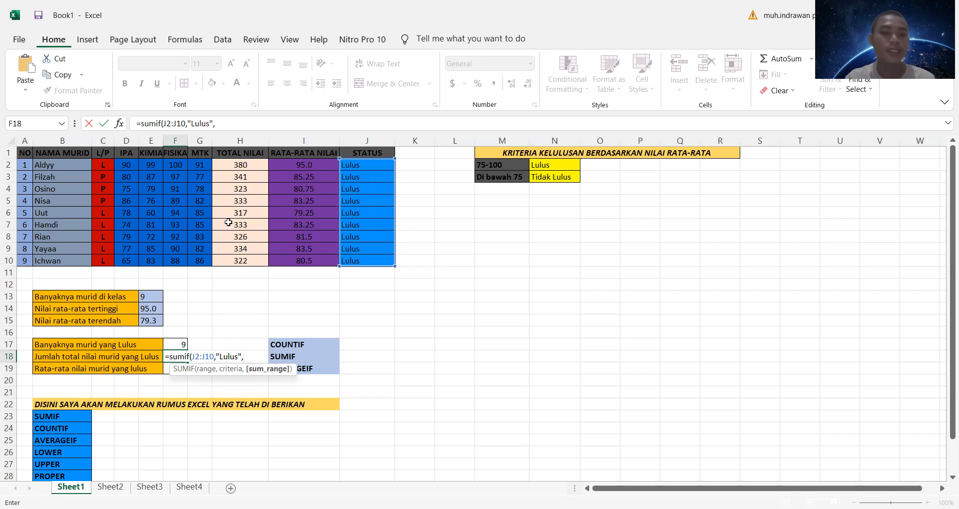
drag(246, 165, 258, 258)
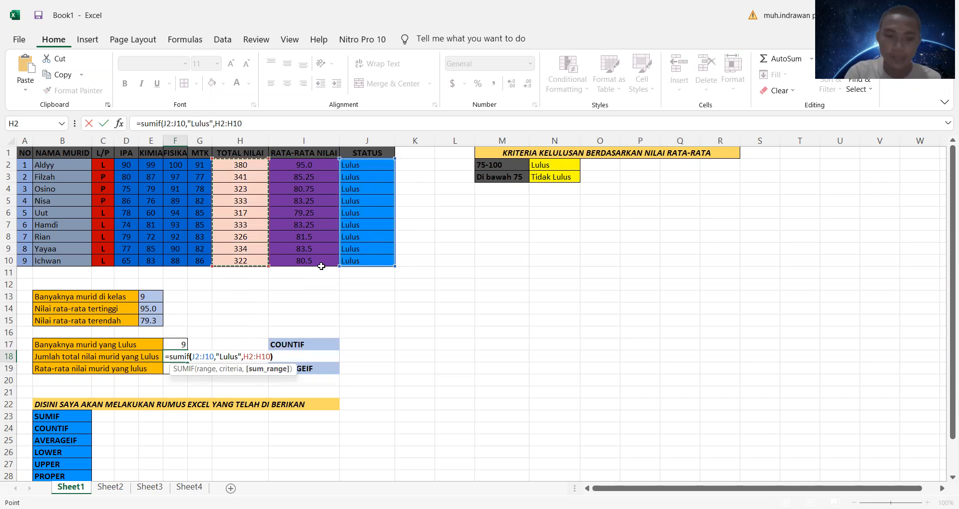
key(Return)
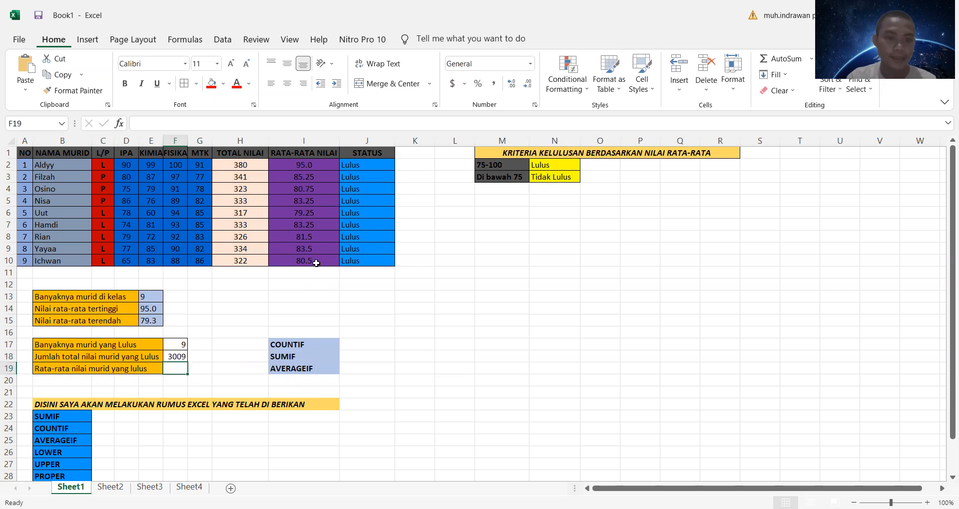
click(180, 359)
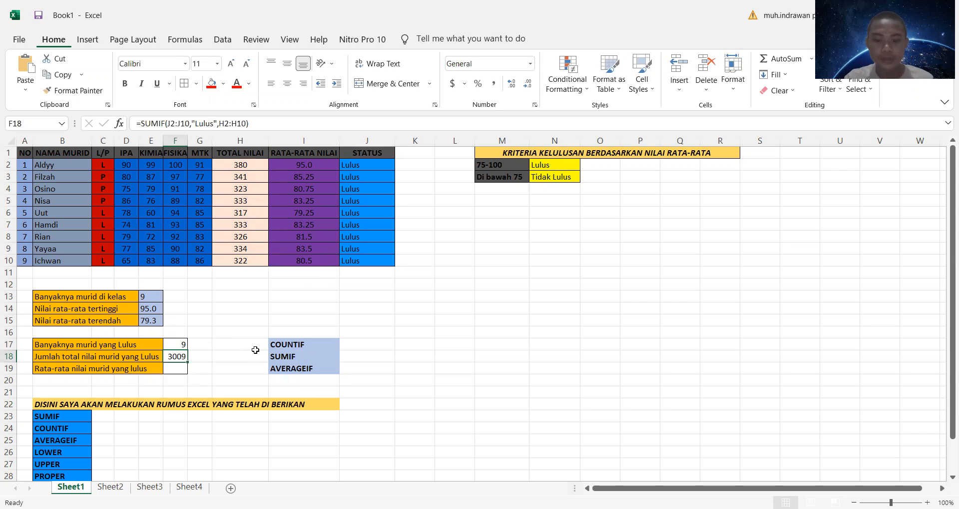
Step: In F19, average the passing students' scores with an AVERAGEIF formula using range J2:J10, criterion "Lulus" and average range I2:I10
click(181, 371)
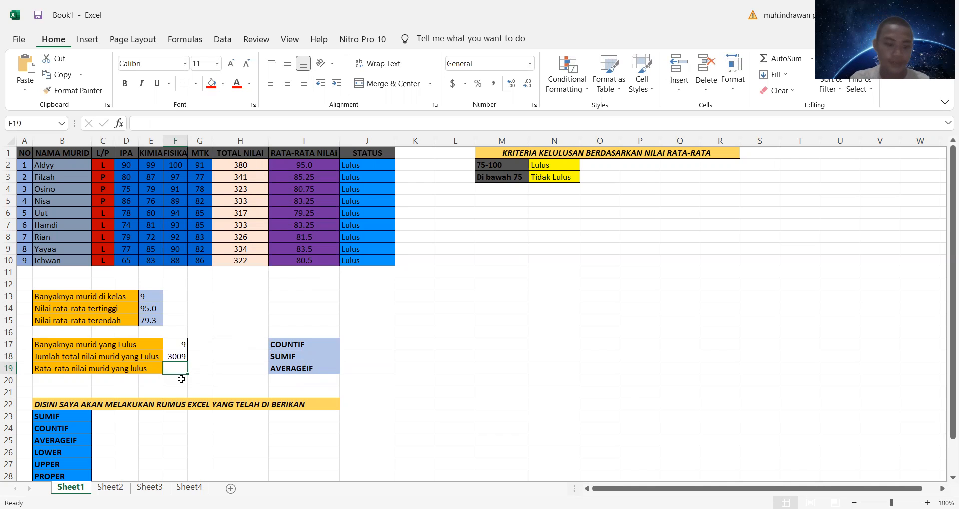
text(=)
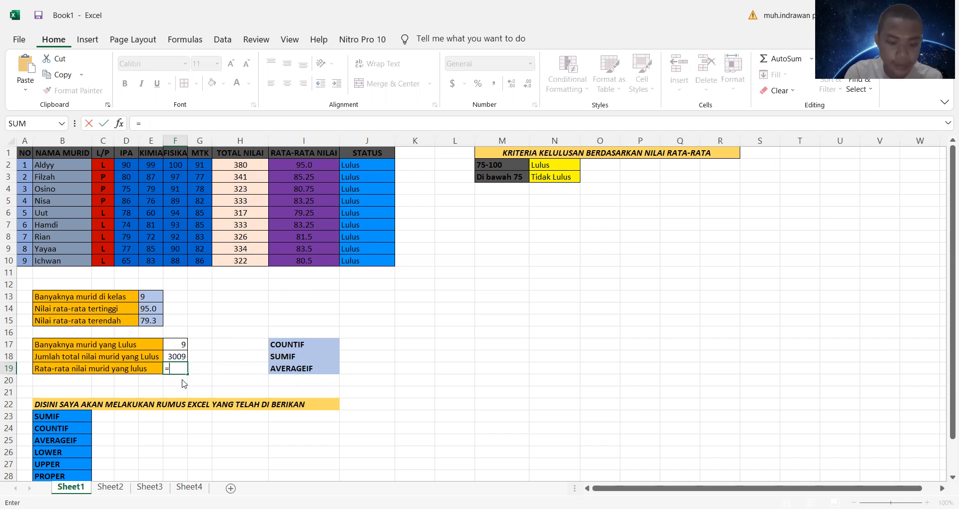
text(averageif)
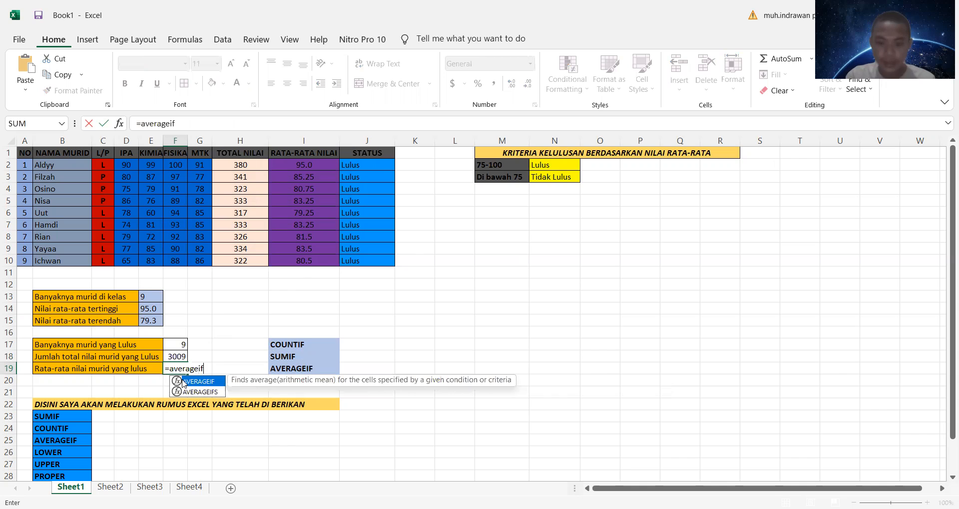
text(()
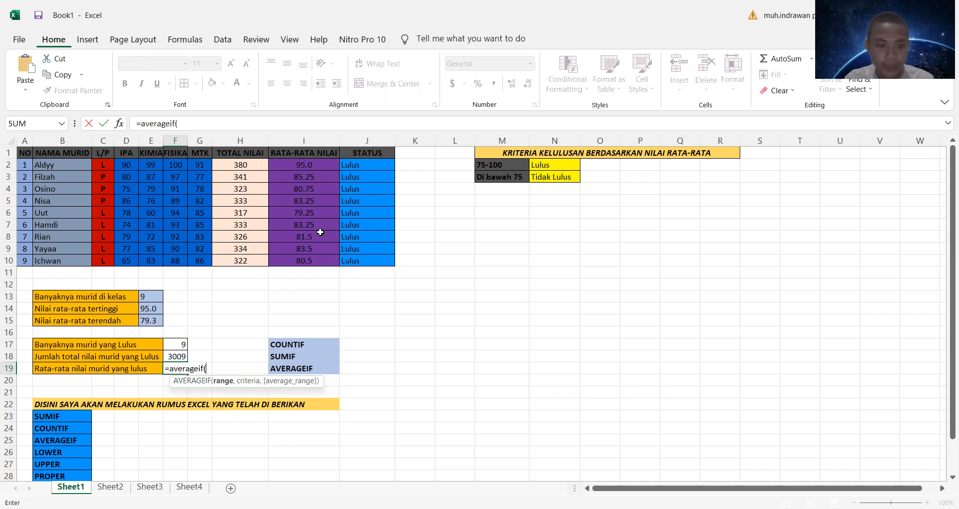
click(371, 166)
shift+click(374, 258)
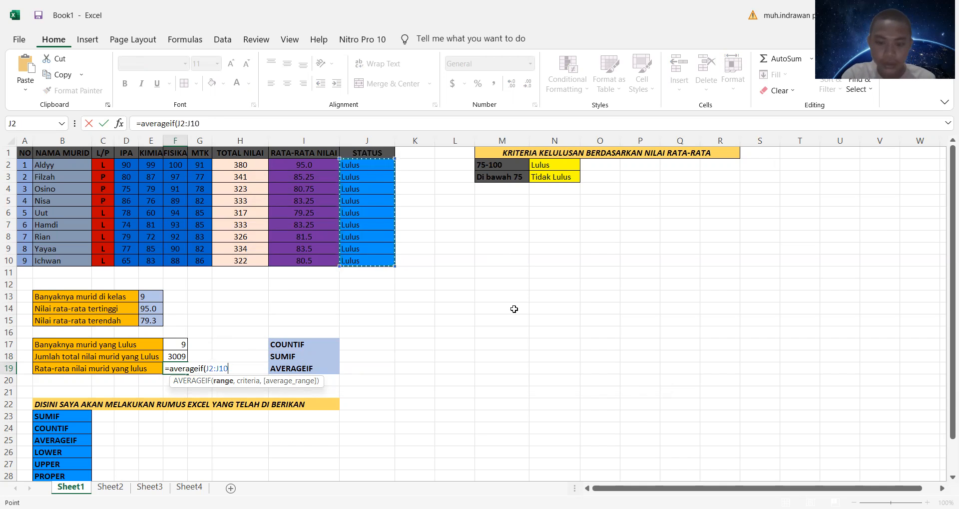
text(,)
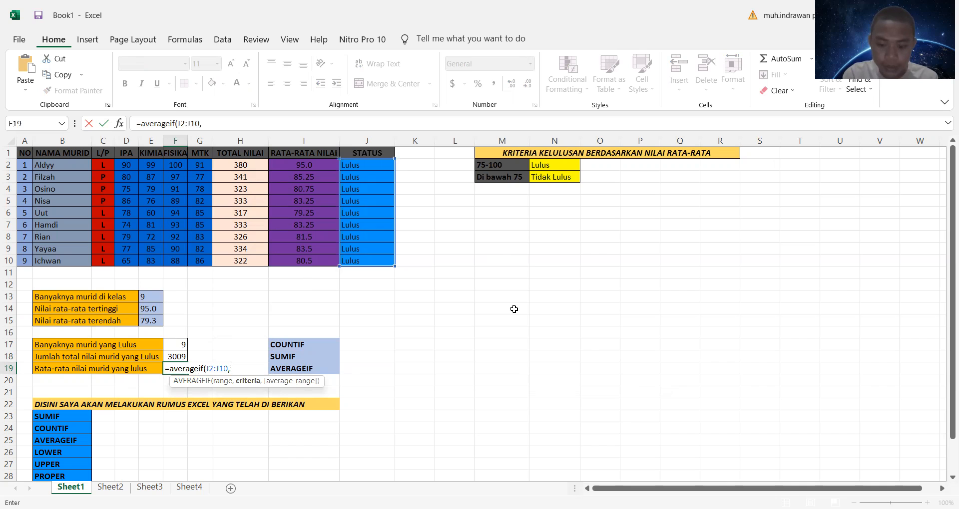
text("Lulus)
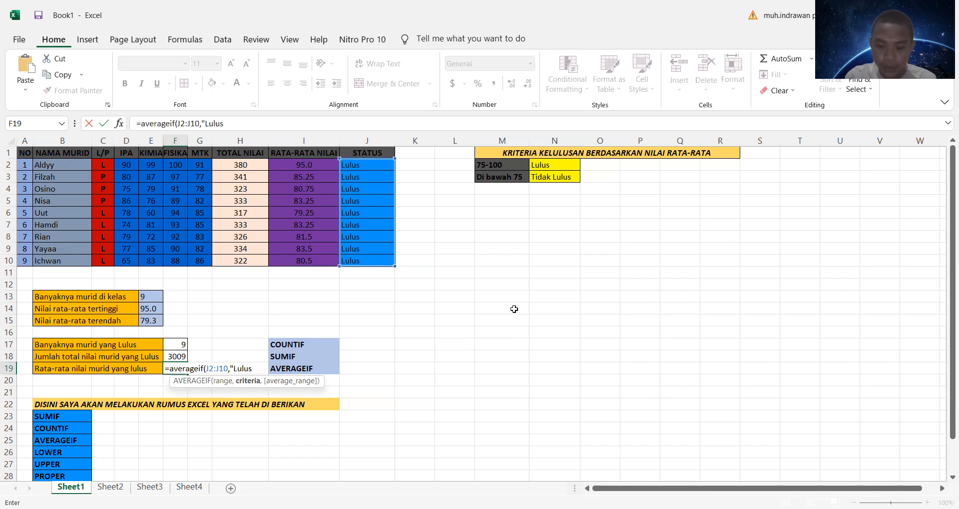
text(")
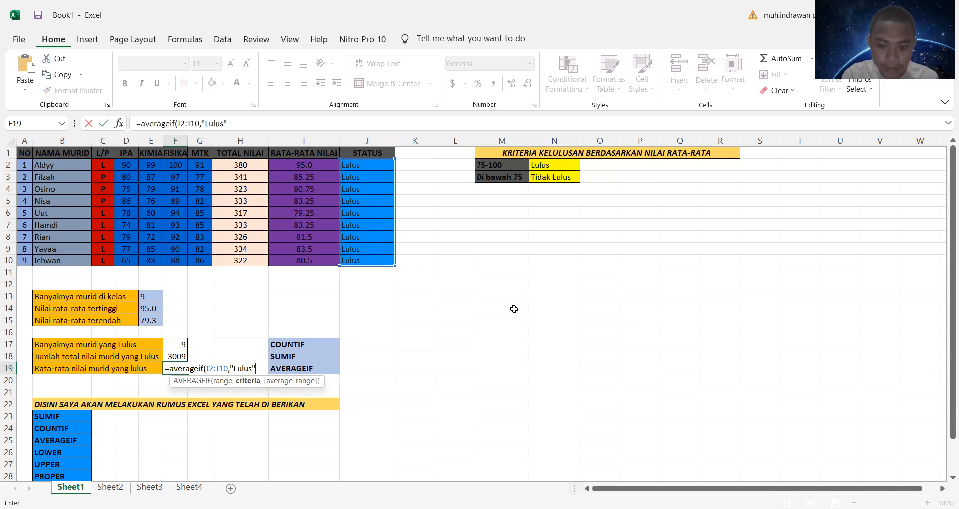
text(,)
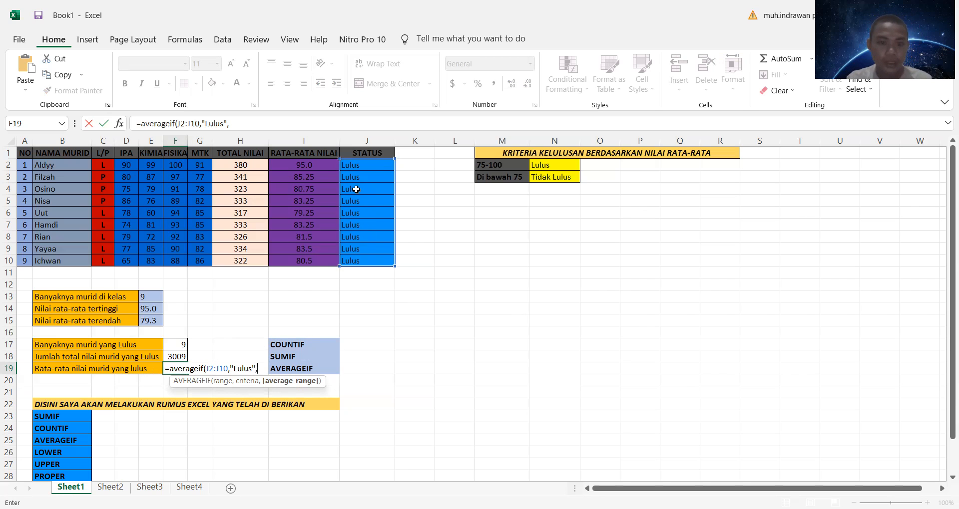
click(312, 165)
drag(312, 185, 323, 258)
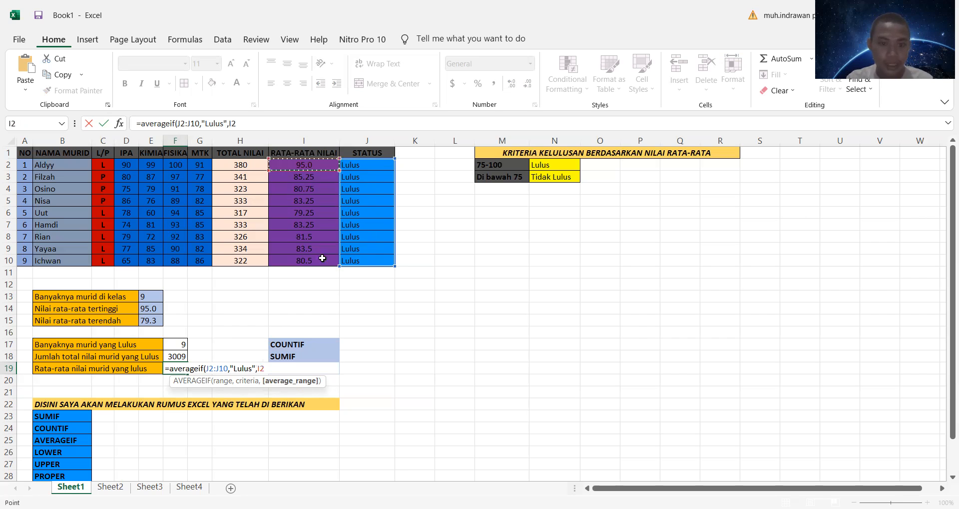
text())
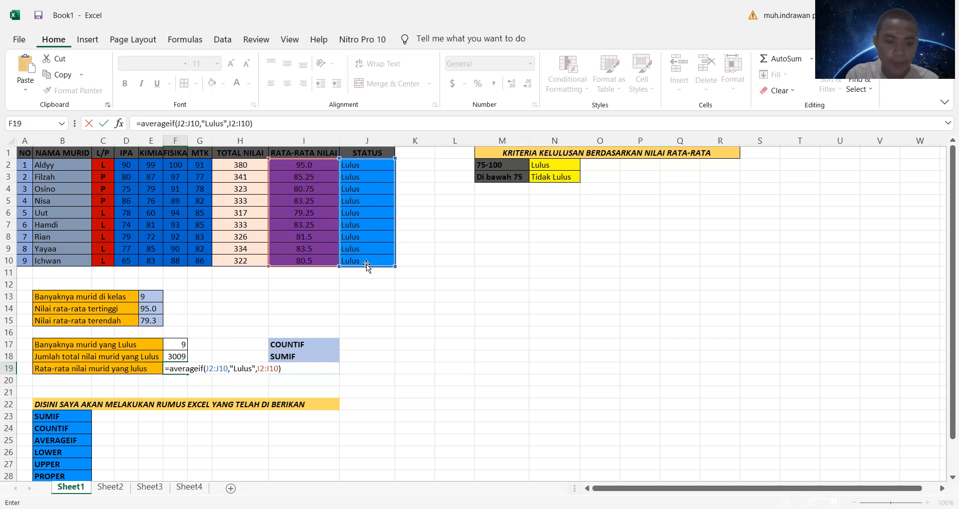
key(Return)
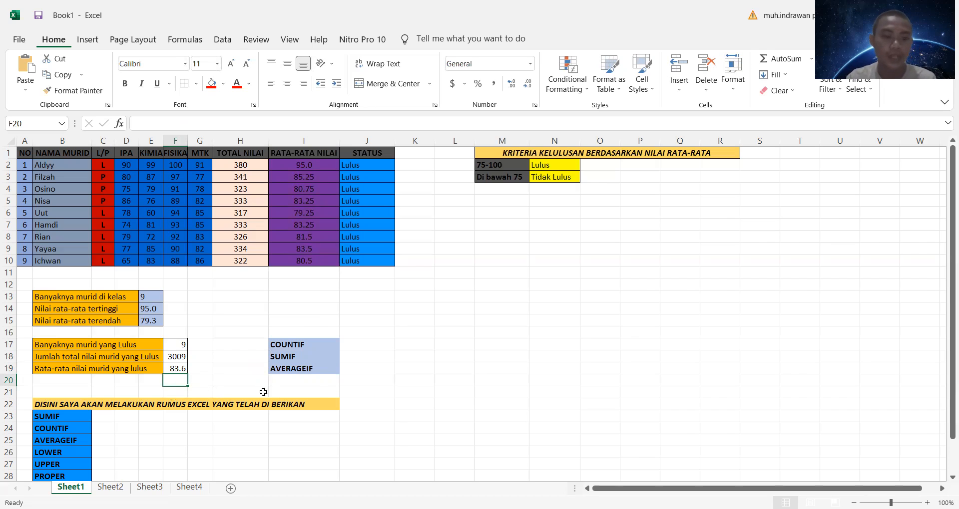
scroll(386, 380, down, 2)
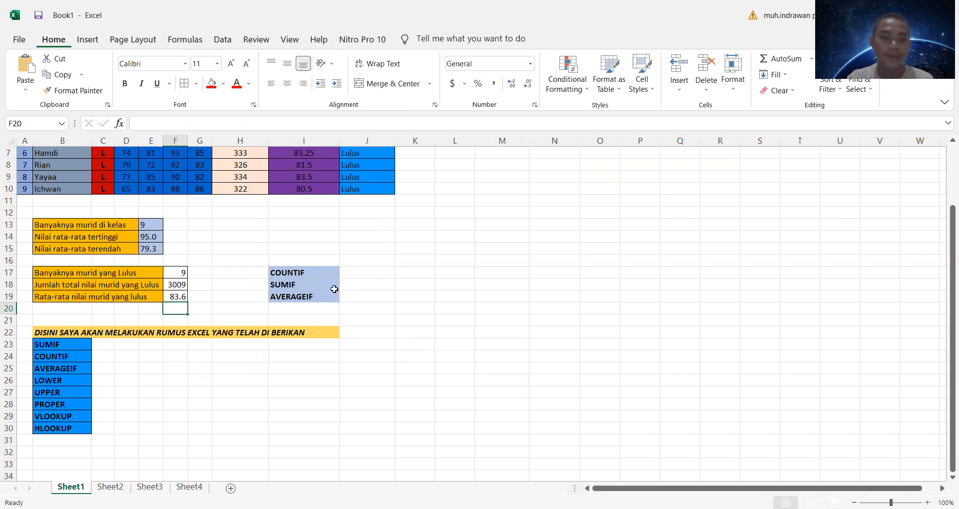
scroll(334, 289, down, 2)
scroll(164, 346, up, 1)
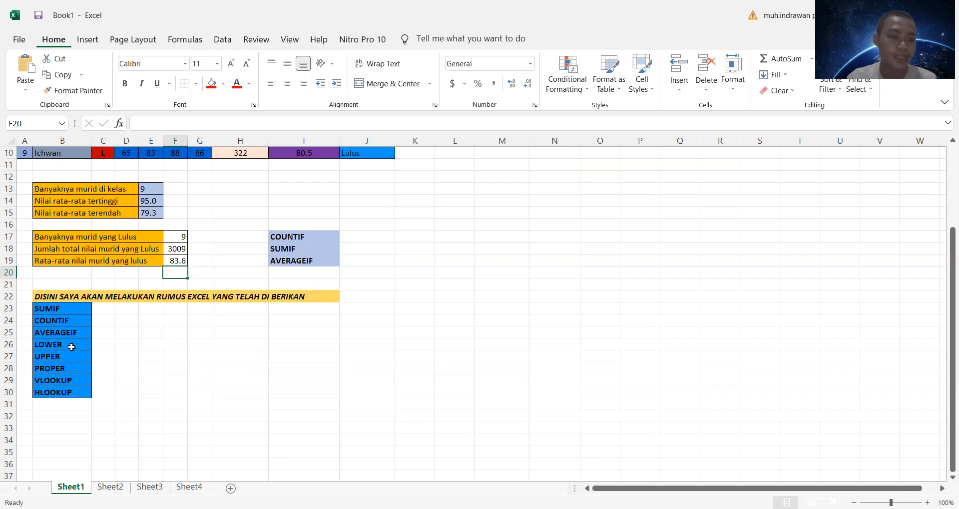
Step: On Sheet2, convert the heading text in C9 to all lowercase with a LOWER formula in C10
click(110, 487)
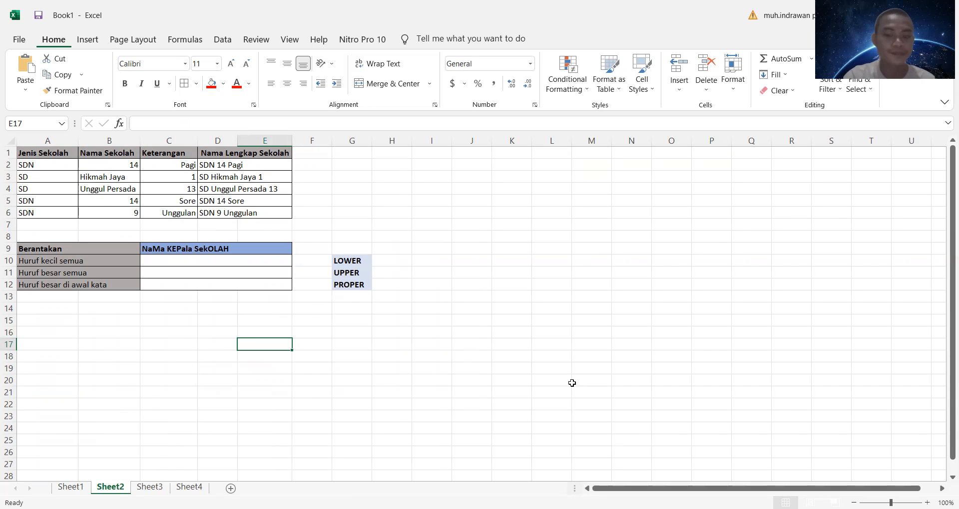
click(250, 263)
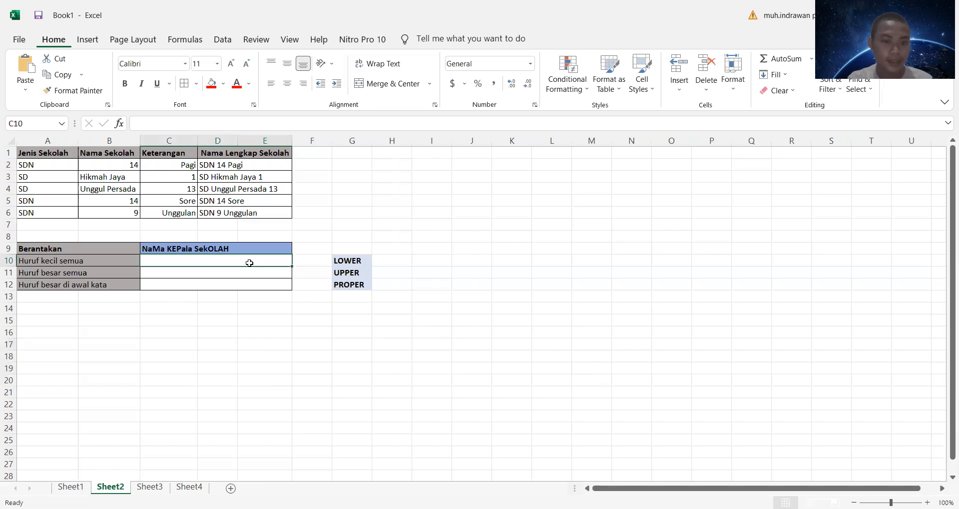
text(=)
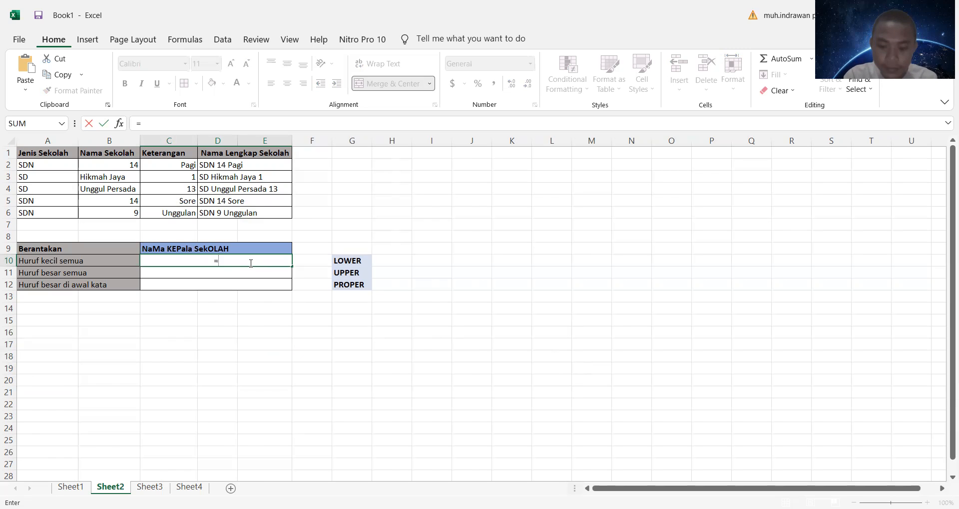
text(lowe)
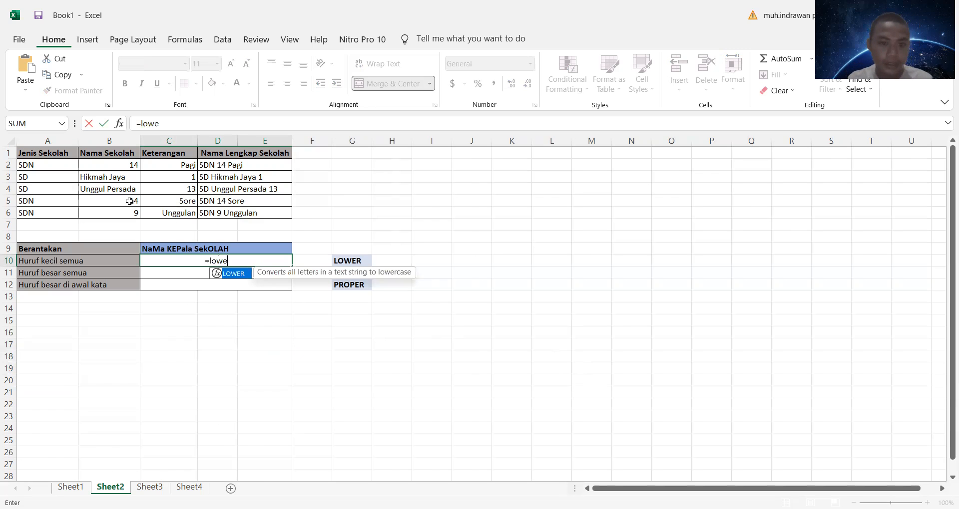
text(r)
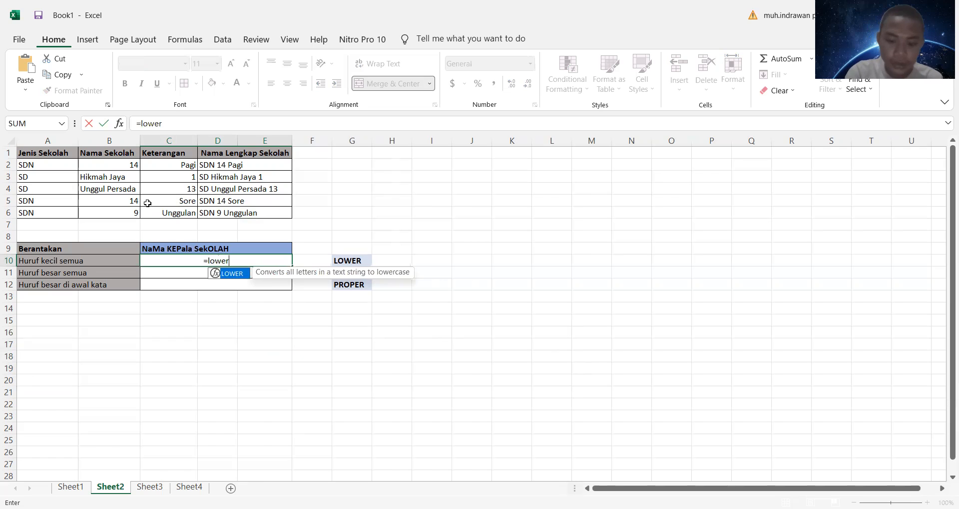
text(()
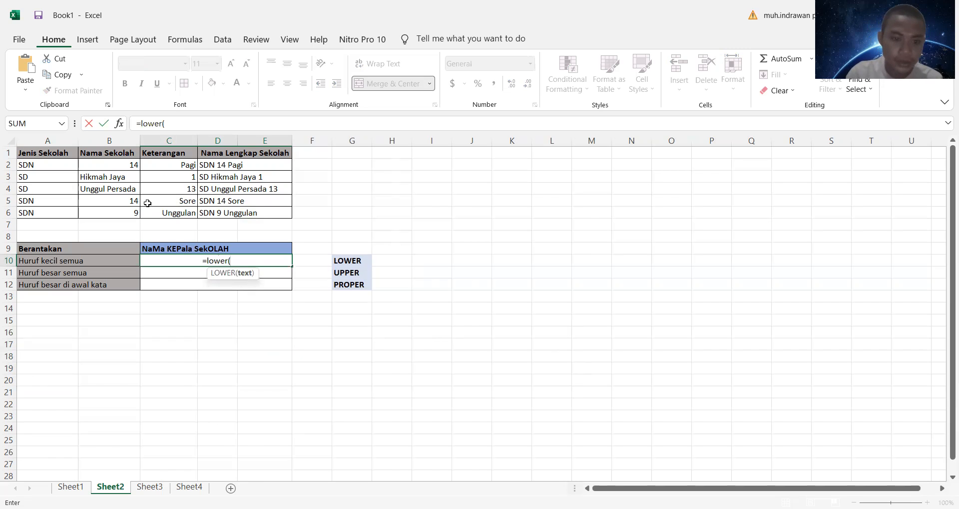
click(201, 248)
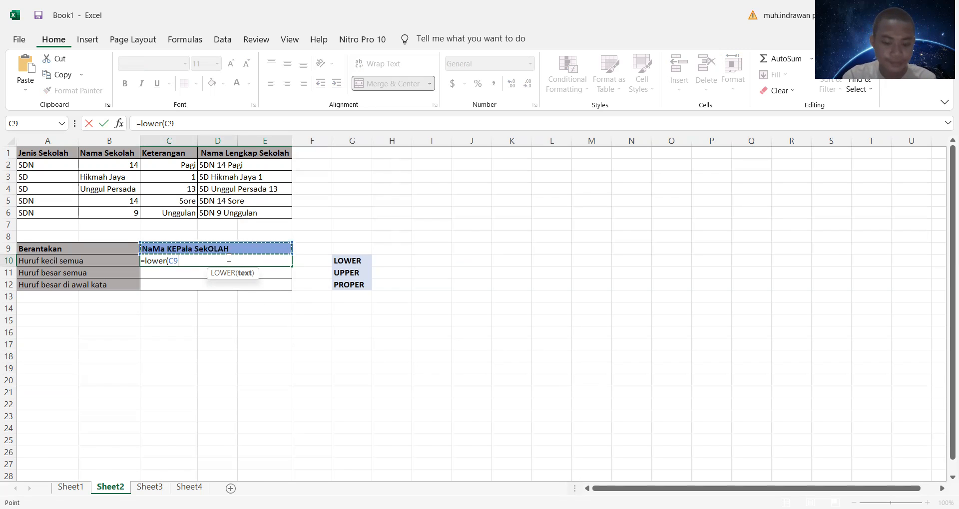
key(Return)
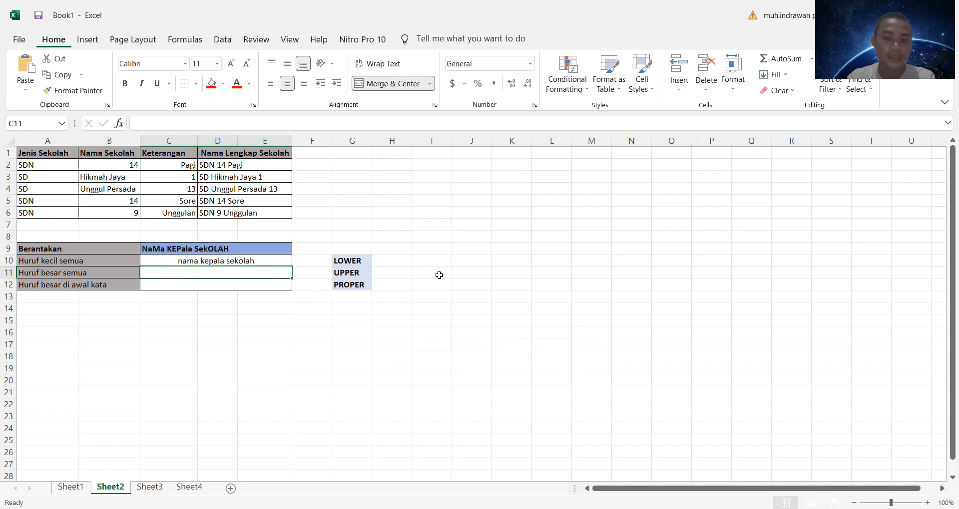
click(453, 274)
click(281, 257)
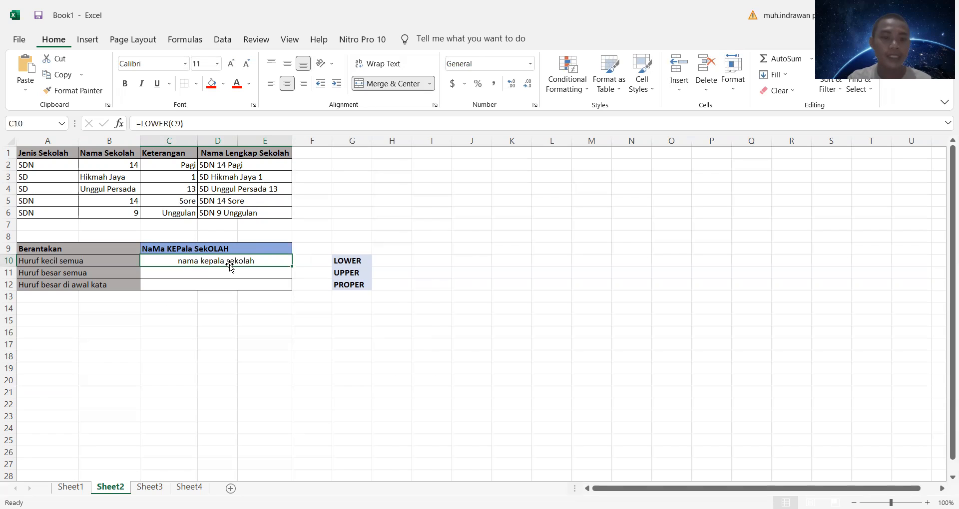
Step: Convert the heading text in C9 to all uppercase with an UPPER formula in C11
click(268, 272)
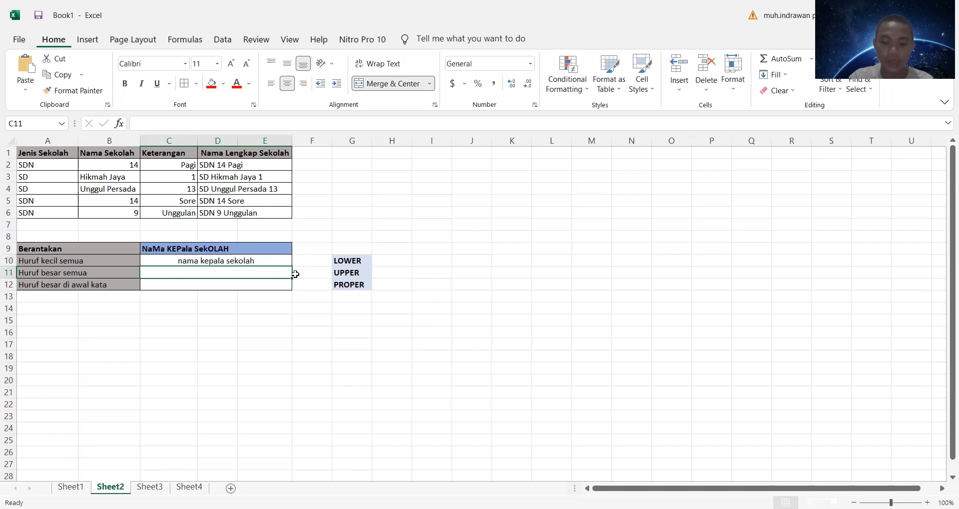
text(=)
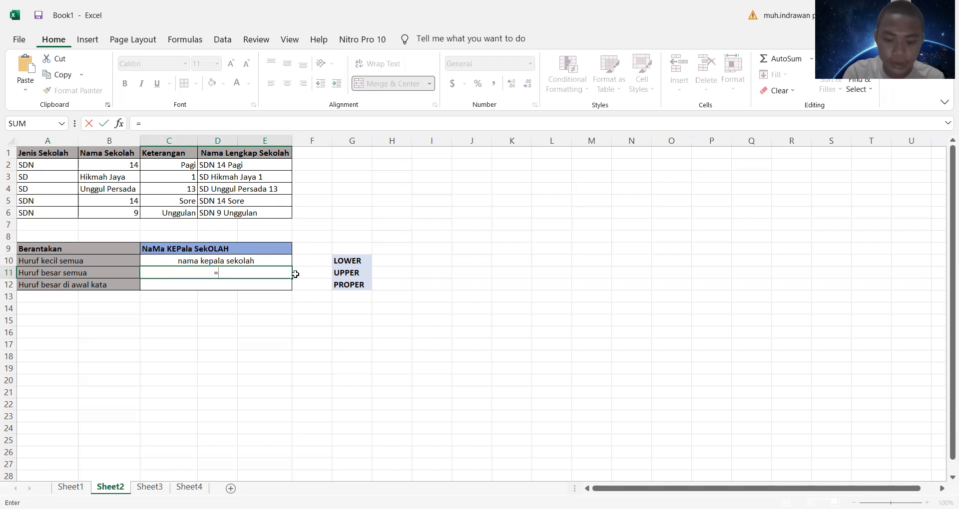
text(upper)
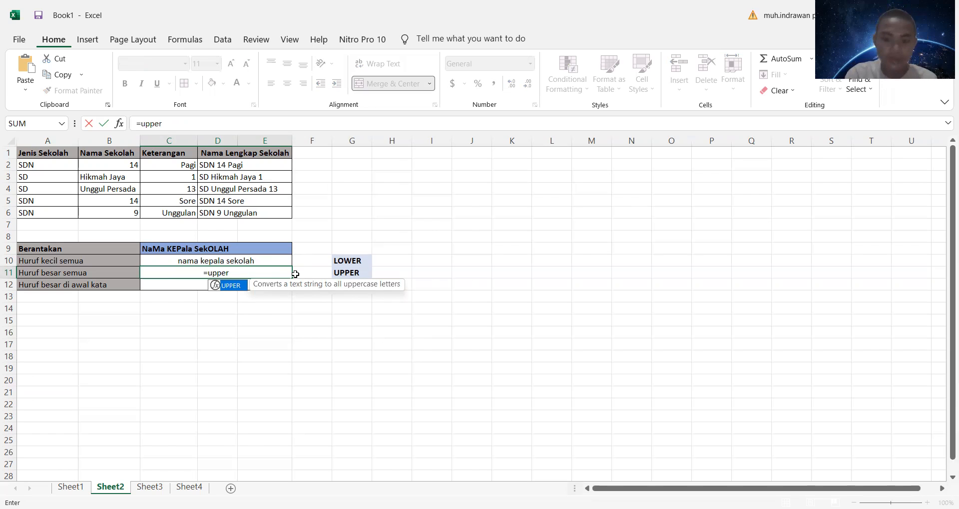
text(()
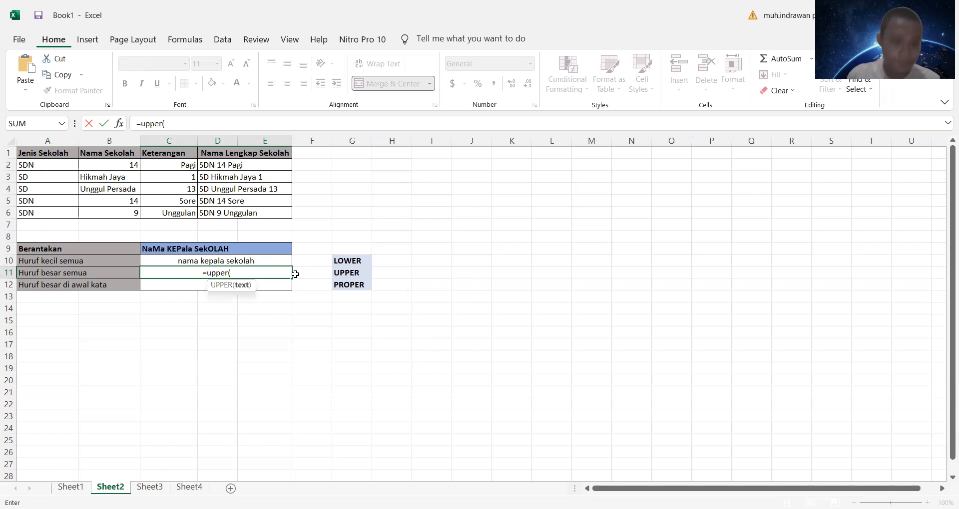
click(247, 249)
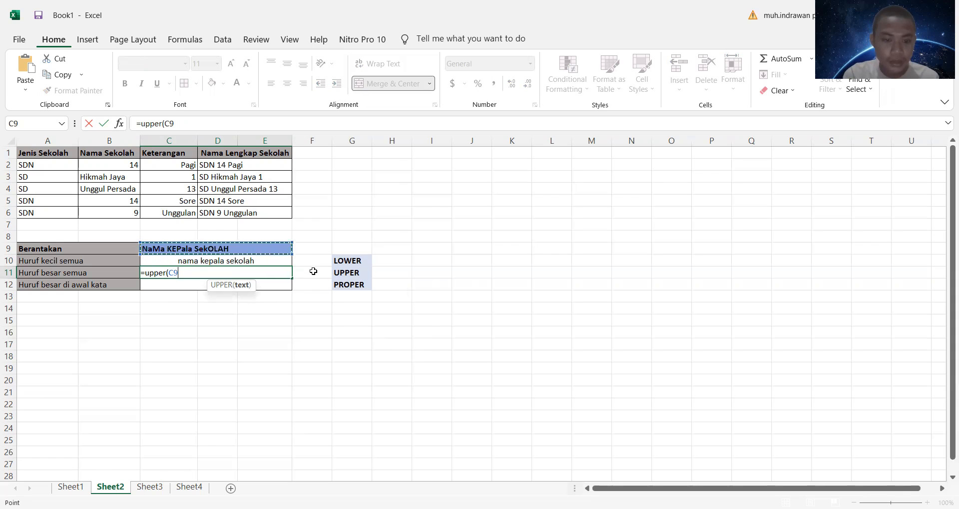
text())
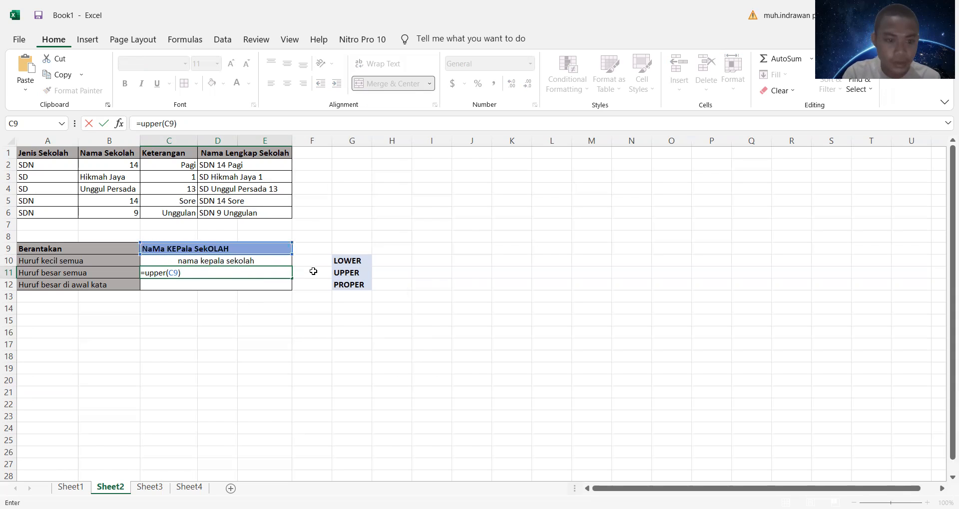
key(Return)
click(313, 271)
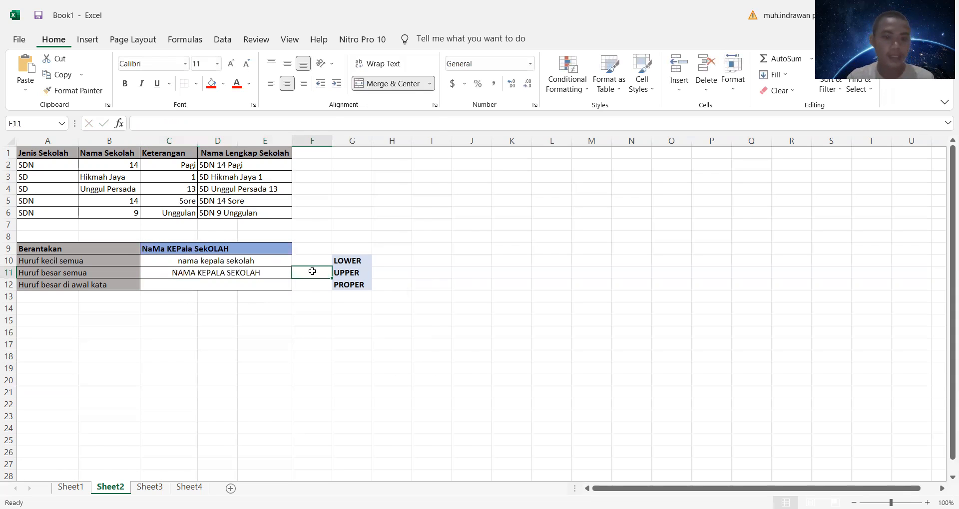
right_click(313, 272)
key(Escape)
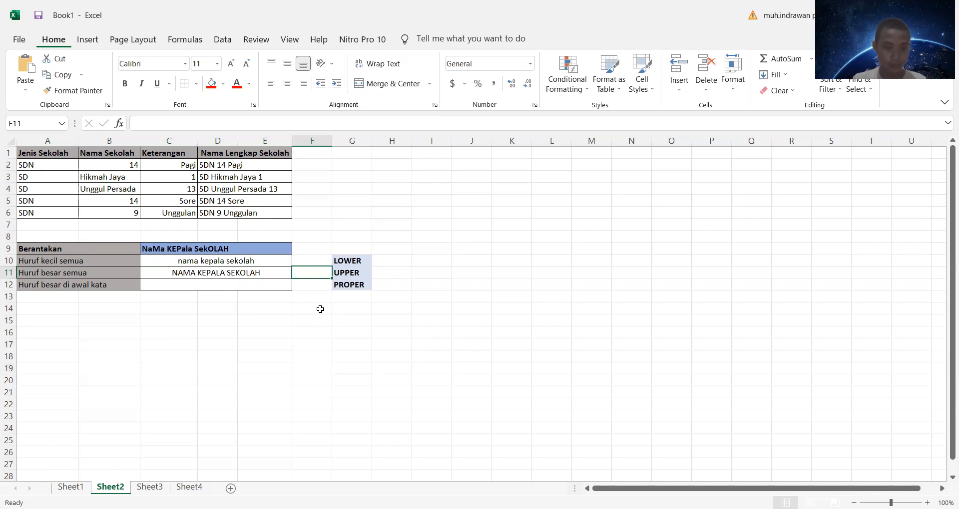
click(315, 299)
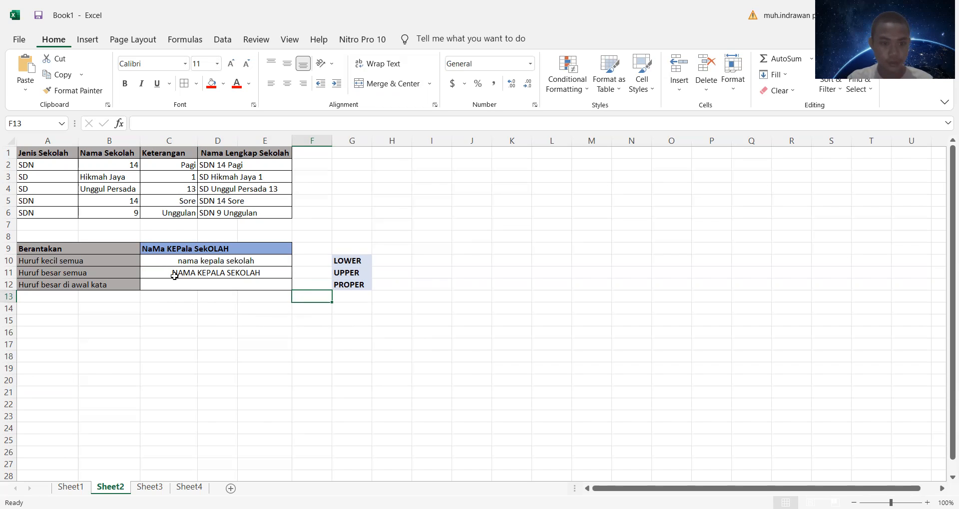
click(202, 251)
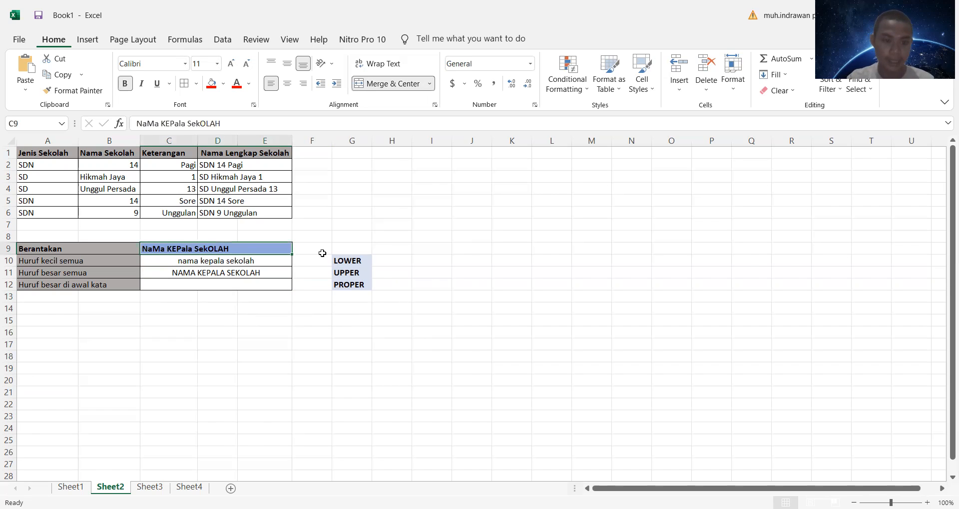
click(345, 234)
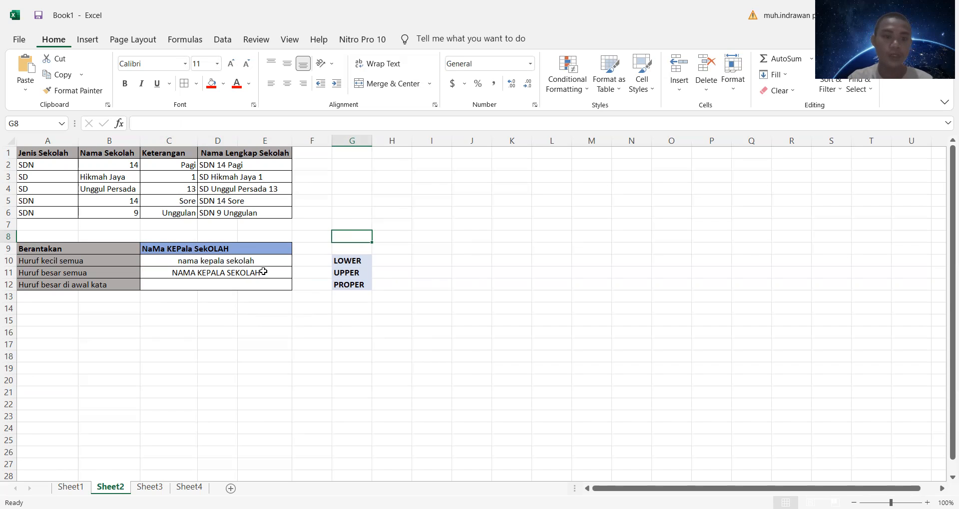
Step: Capitalize the first letter of each word of the C9 text with a PROPER formula in C12
click(253, 283)
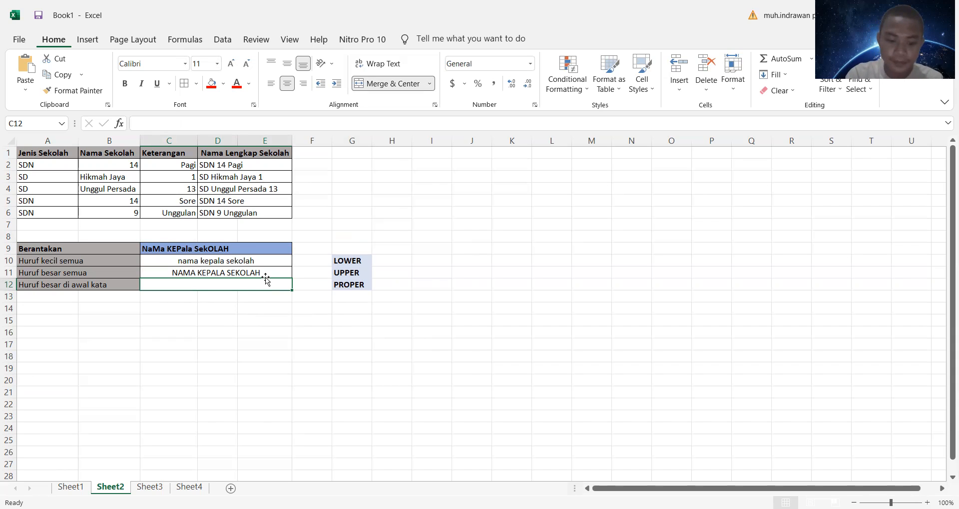
text(=)
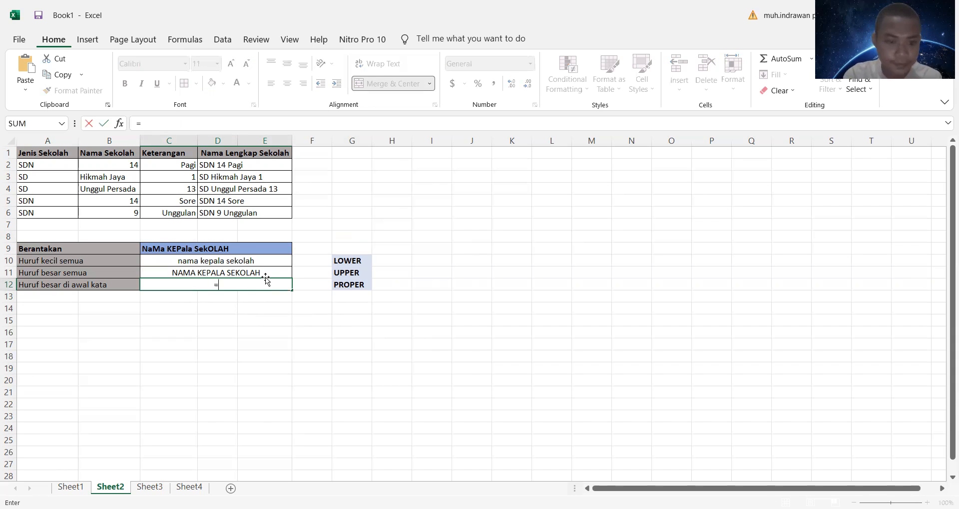
text(propr)
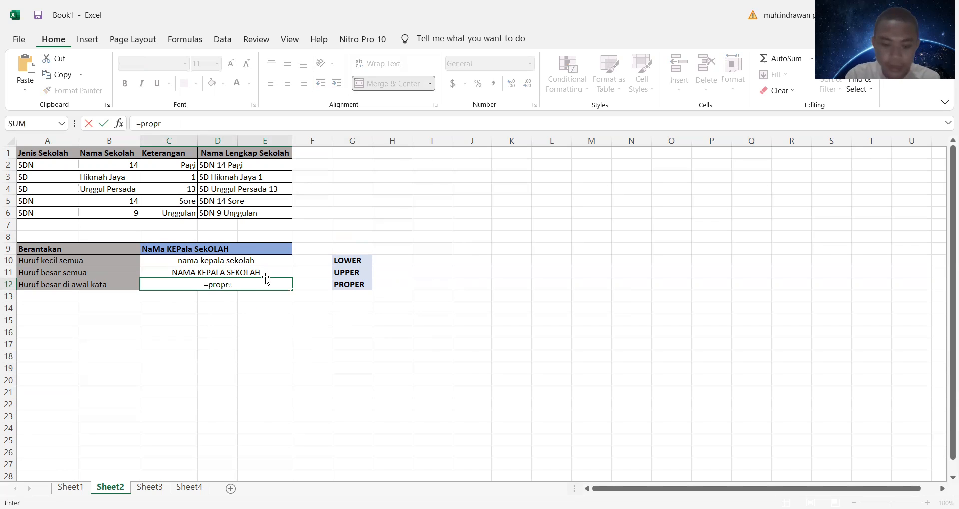
key(BackSpace)
text(er)
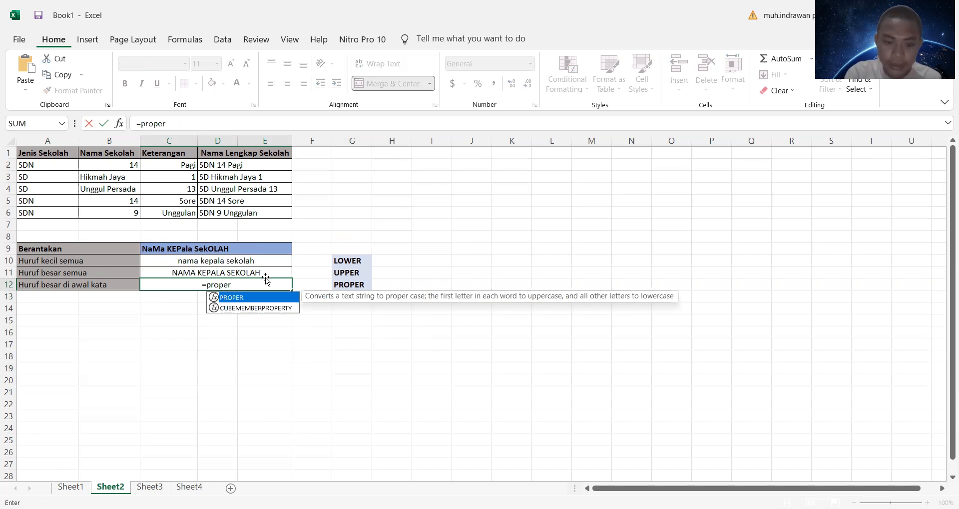
text(()
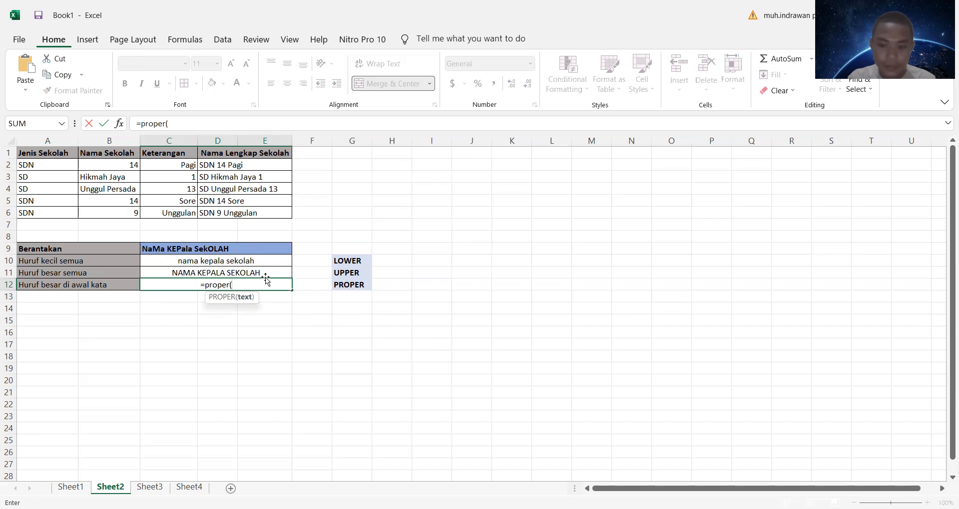
click(273, 249)
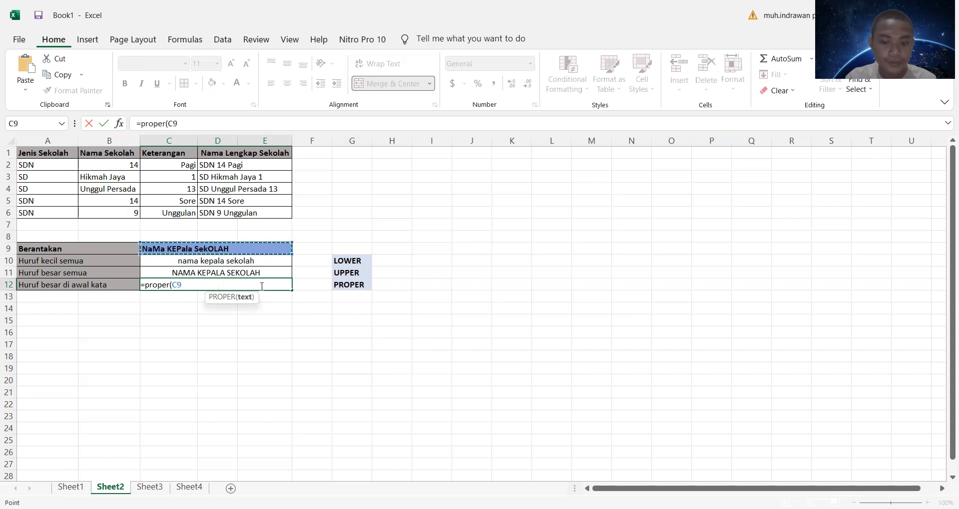
text())
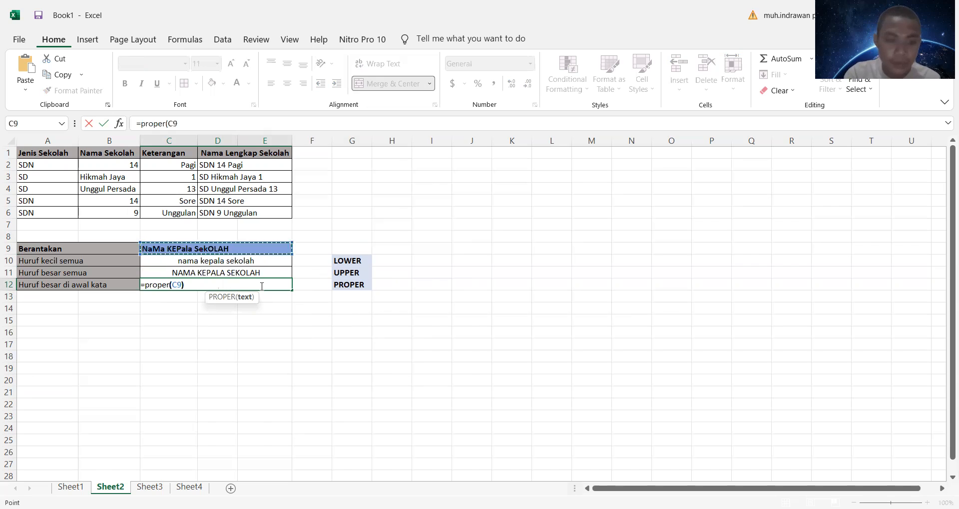
key(Return)
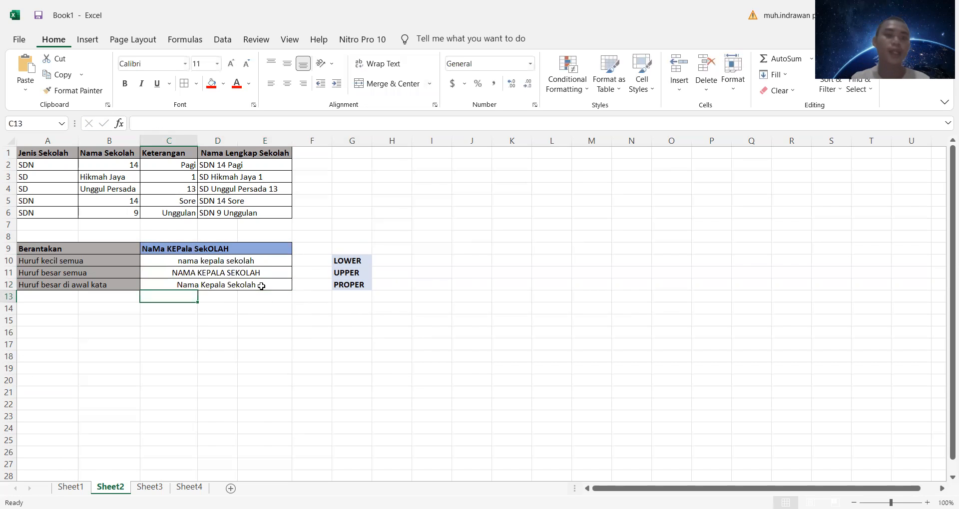
click(438, 327)
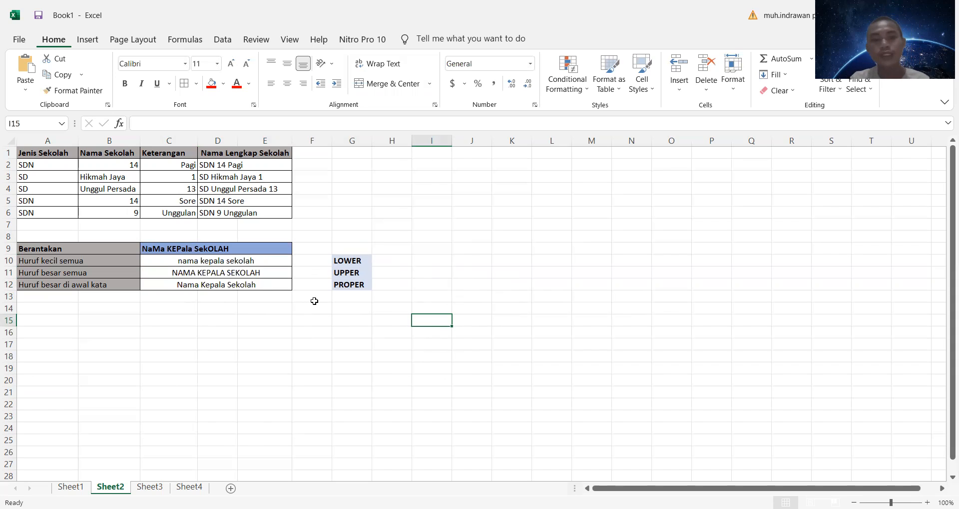
Step: Switch to Sheet3 with the order table
click(150, 487)
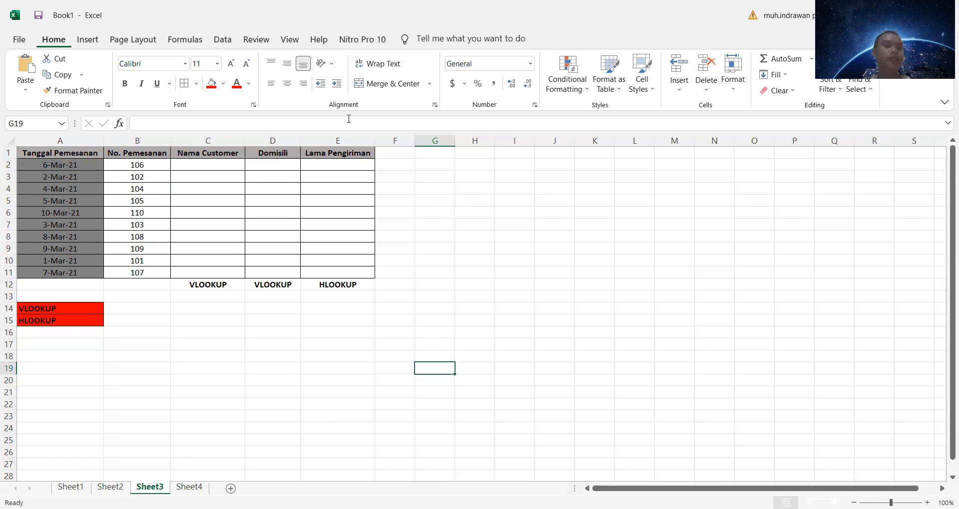
Step: Try to start a VLOOKUP formula in C2 with B2 as the lookup value and Sheet4 as the lookup source
click(205, 165)
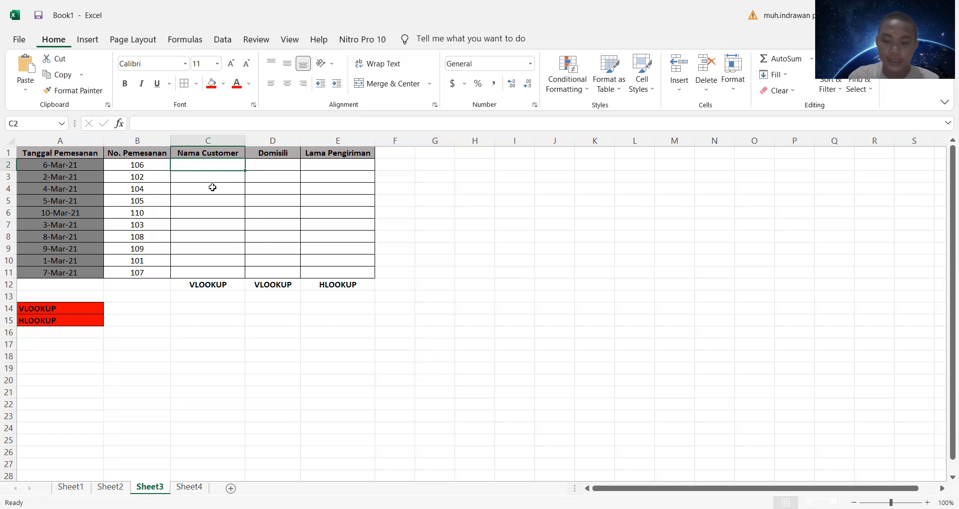
text(=)
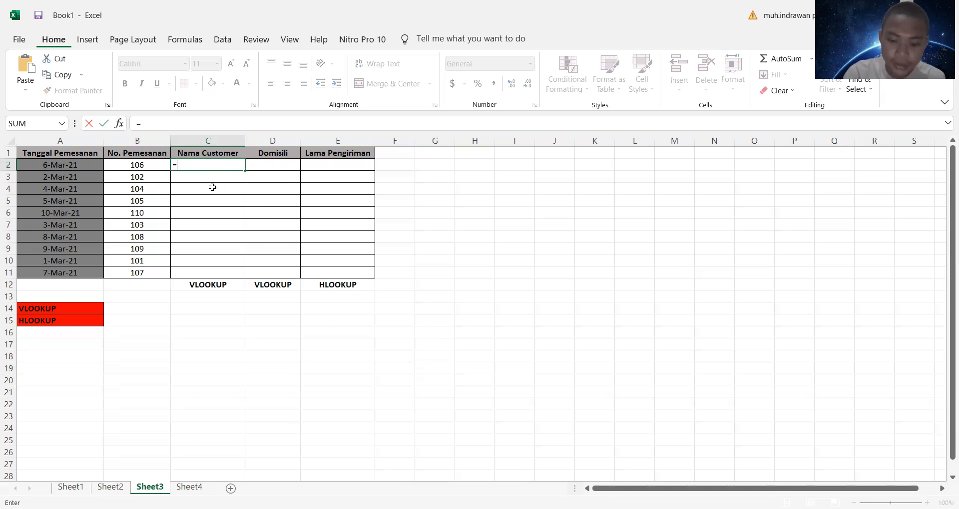
text(vlo)
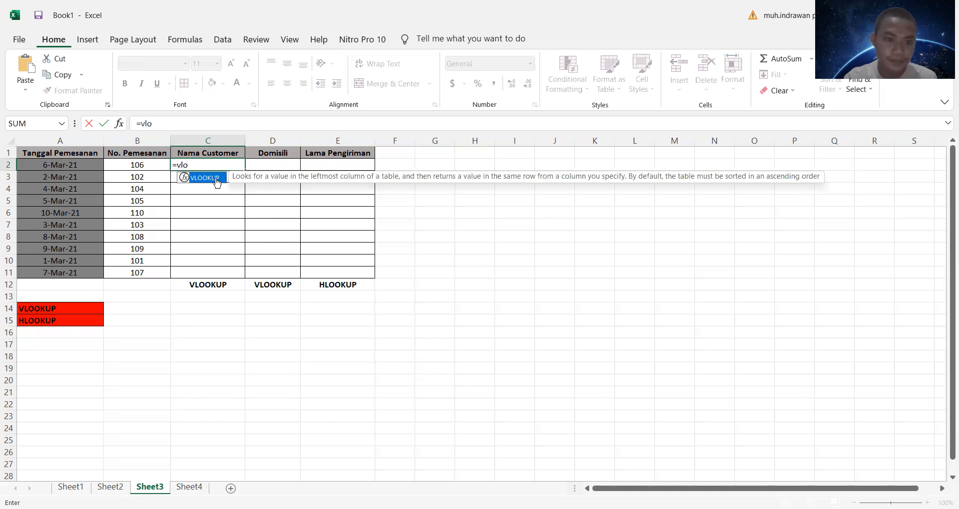
double_click(205, 178)
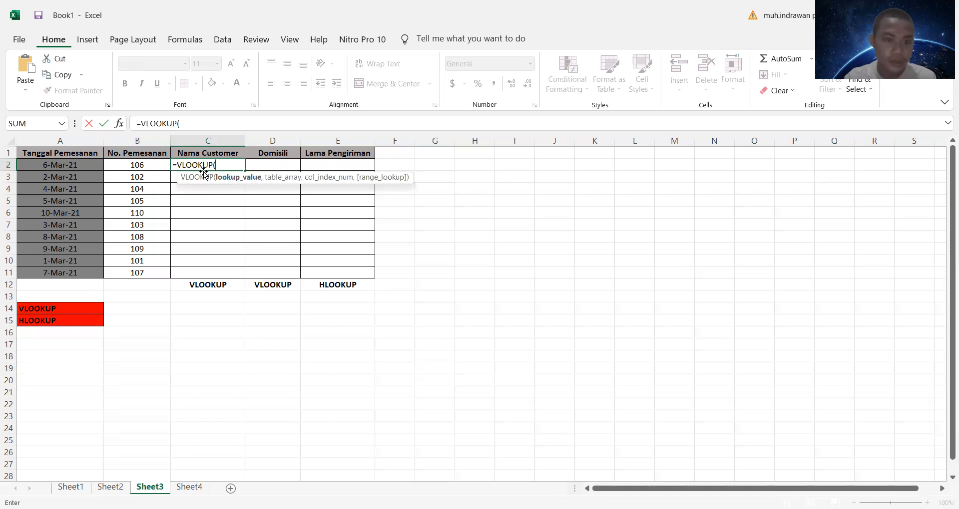
click(142, 167)
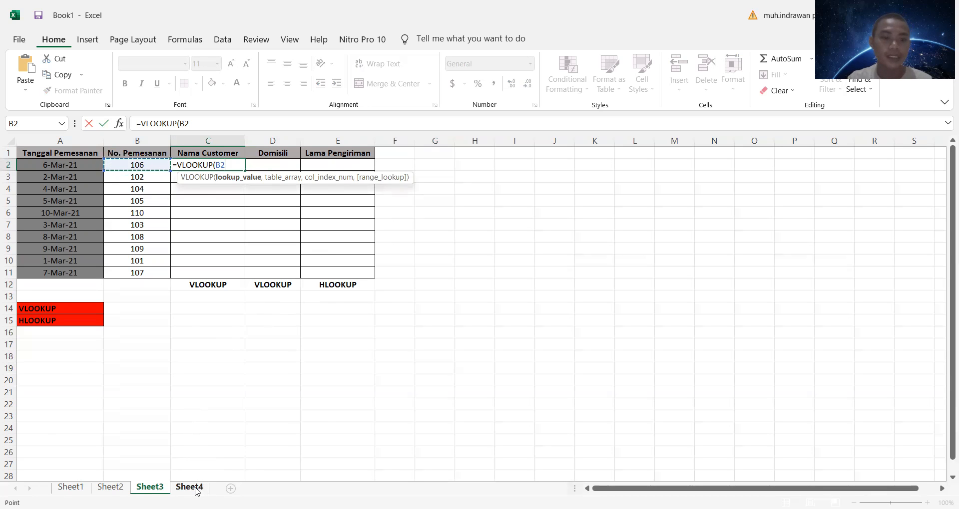
click(195, 489)
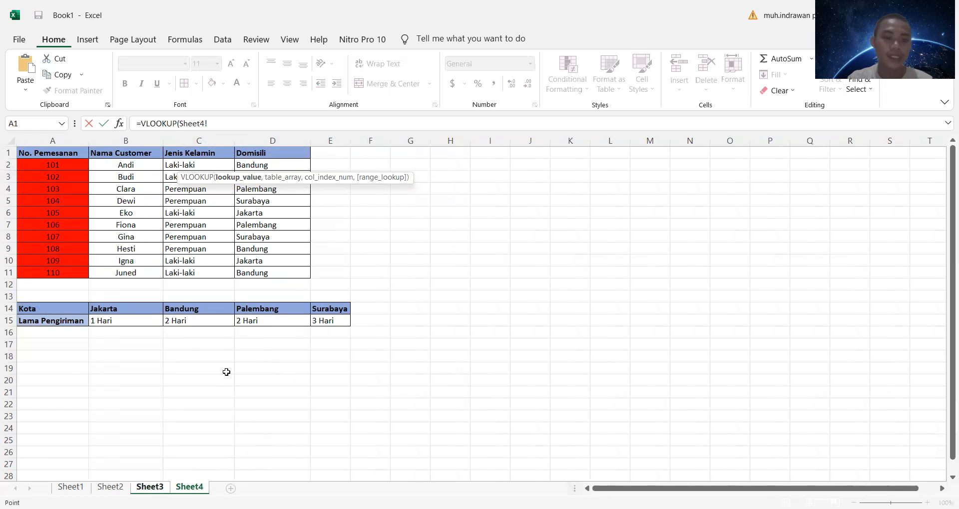
key(ctrl+Page_Up)
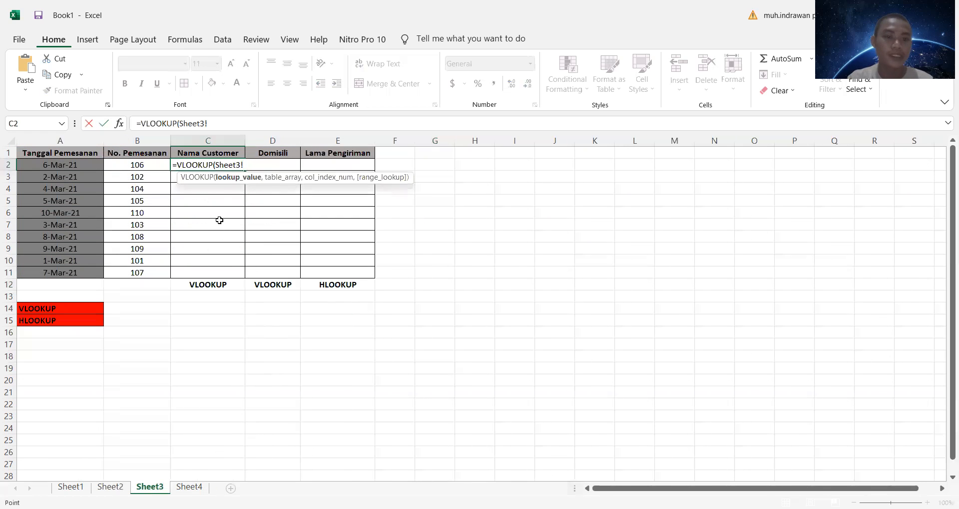
drag(243, 165, 217, 166)
key(BackSpace)
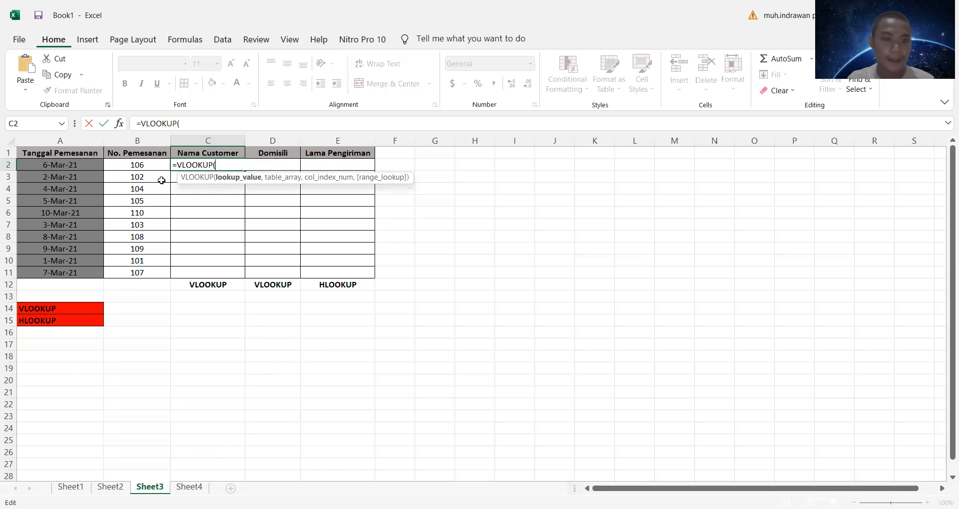
Step: Try to complete the VLOOKUP in C2 with range Sheet4!$A$1:$D$11 followed by the arguments 2 and 0
click(155, 165)
click(189, 488)
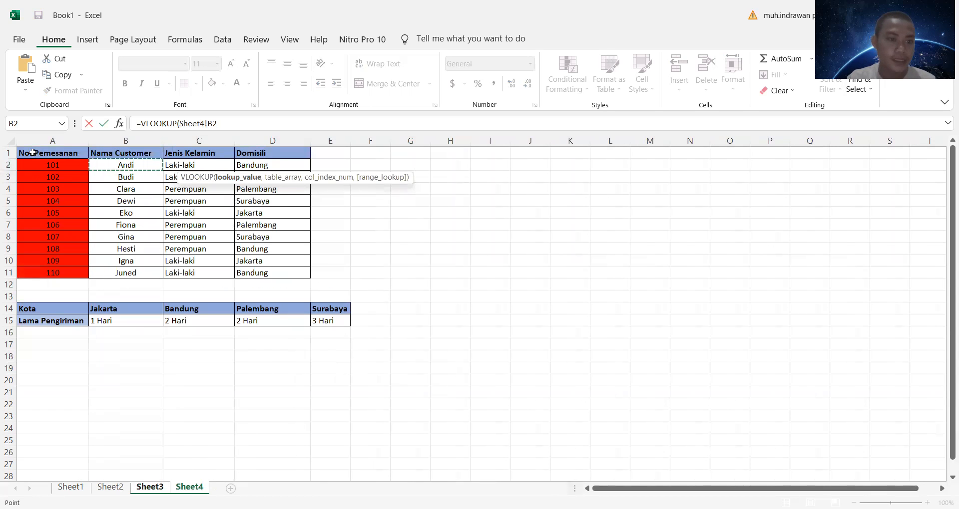
drag(33, 153, 276, 270)
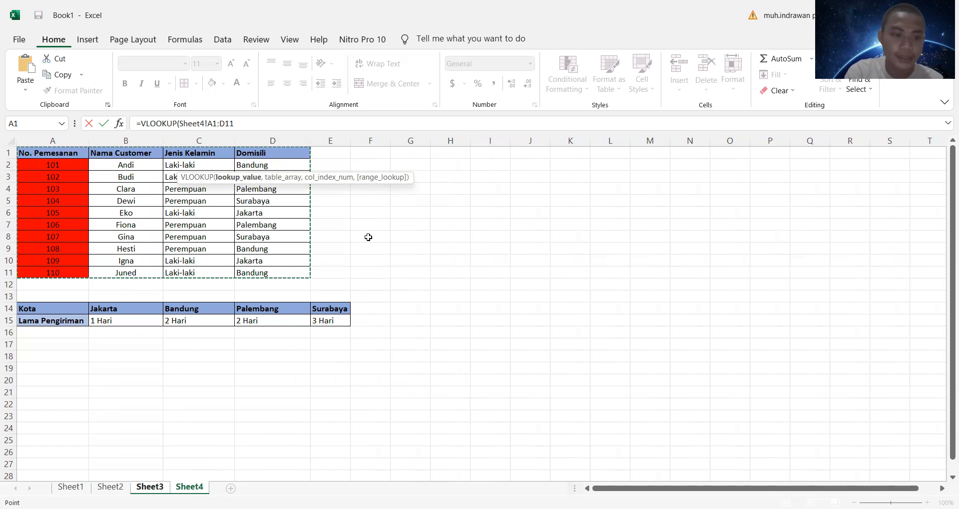
key(F4)
text(,)
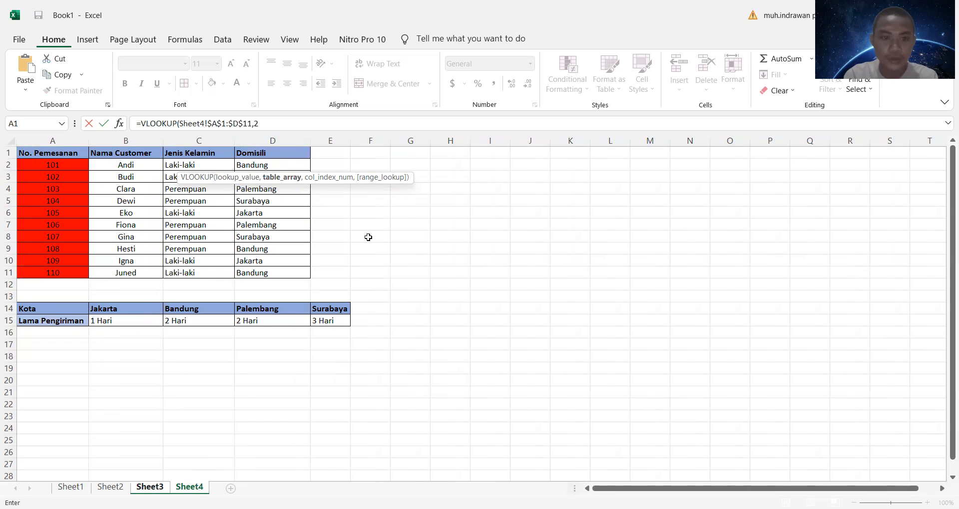
text(2,)
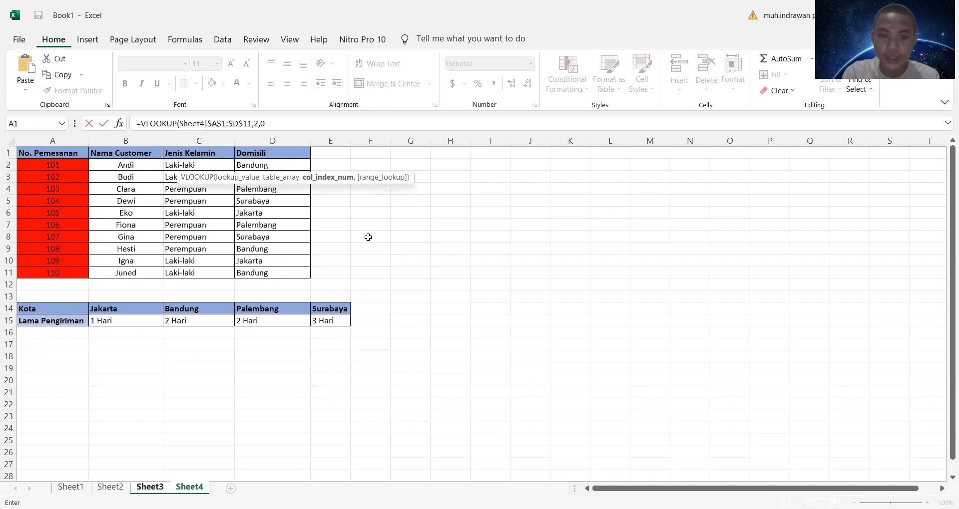
text(0)
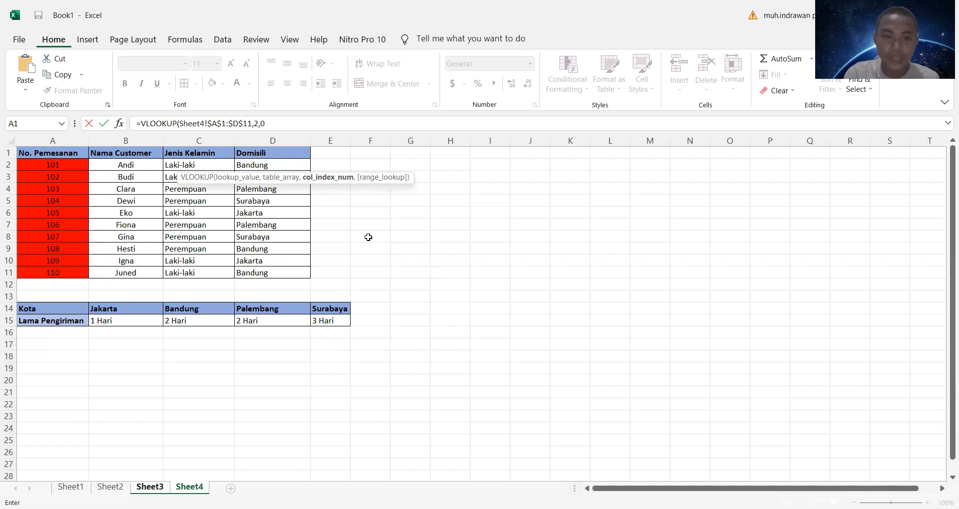
text())
key(Return)
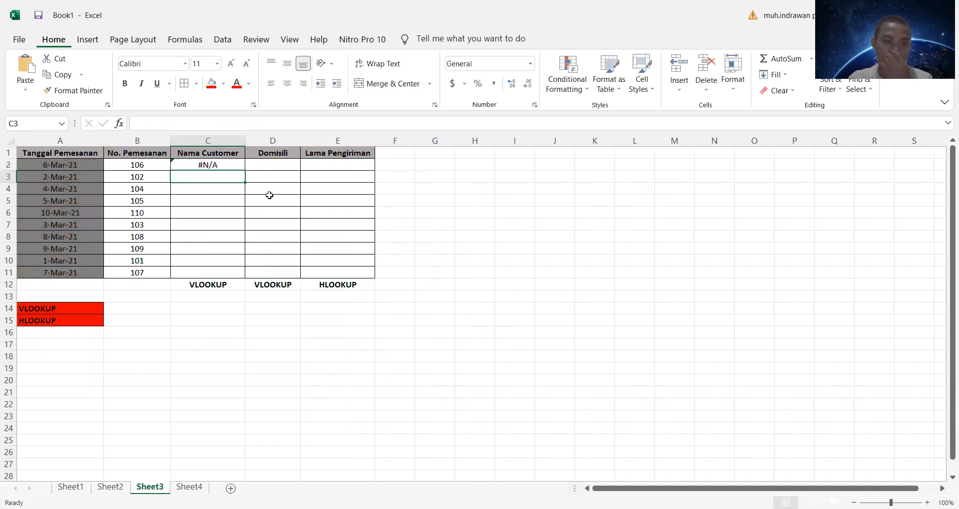
Step: Clear the incorrect VLOOKUP formula from C2
key(BackSpace)
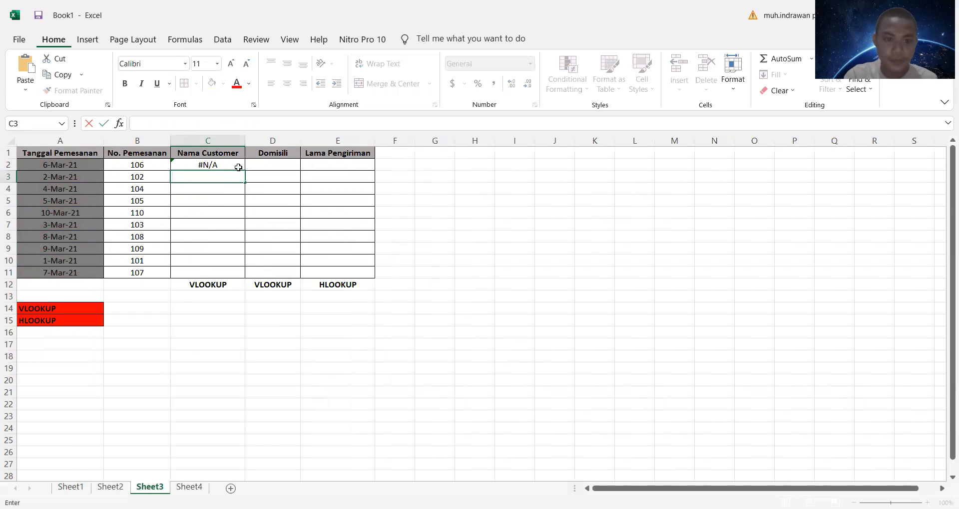
click(236, 167)
key(BackSpace)
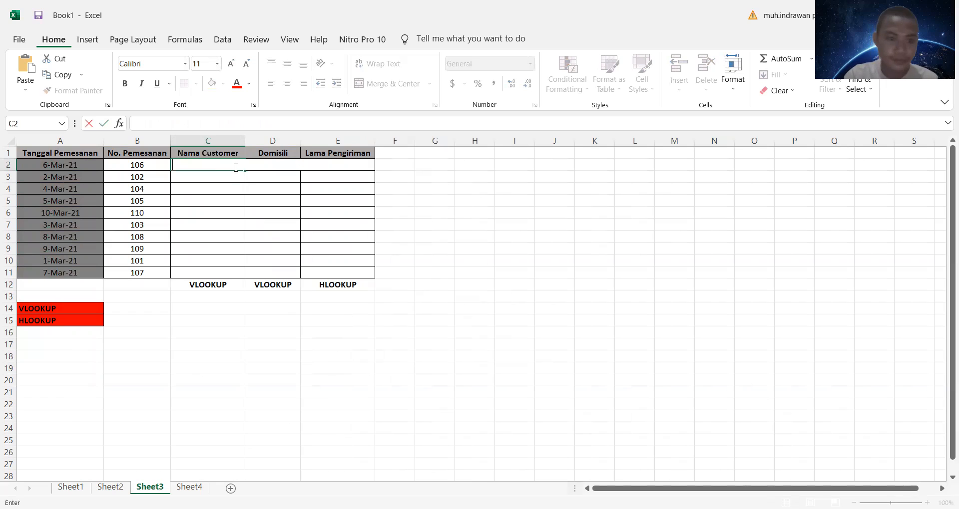
Step: Begin a new VLOOKUP formula in C2 for the customer name
text(=)
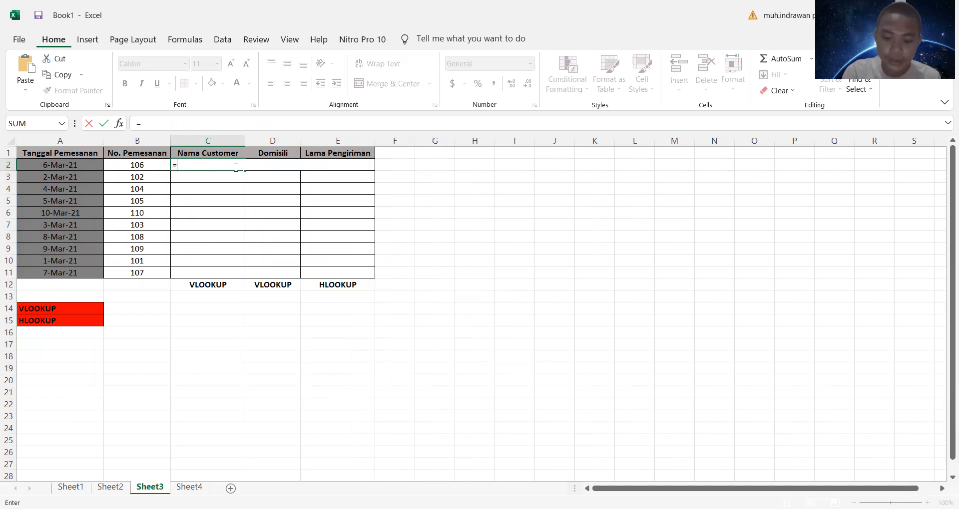
text(vlookup)
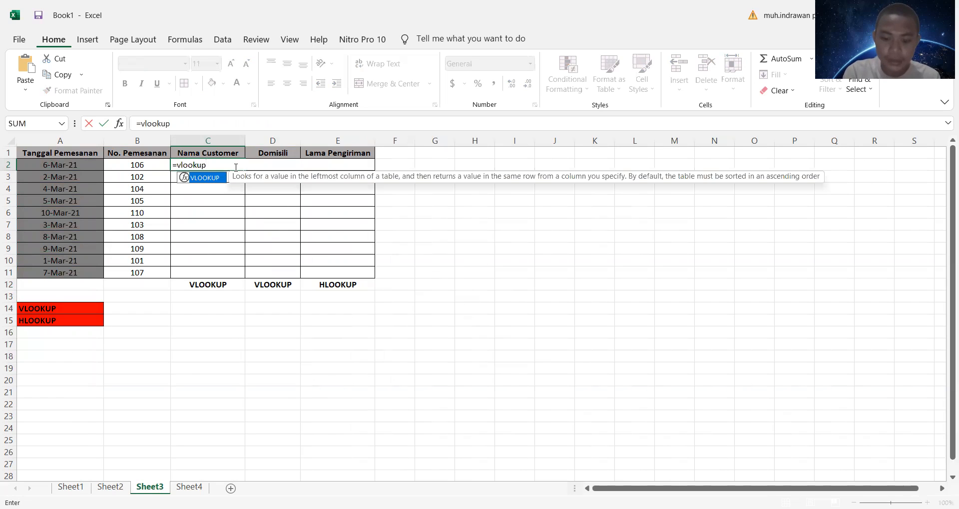
text(()
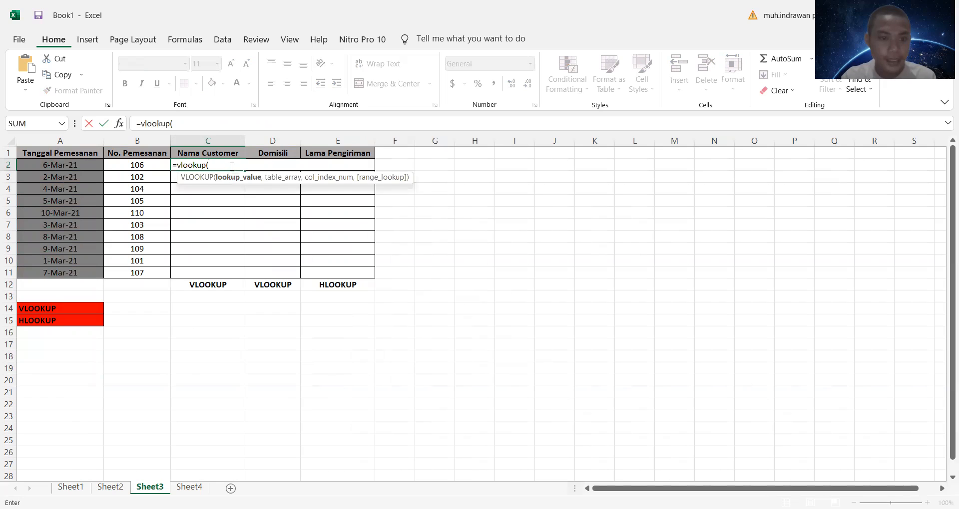
click(149, 164)
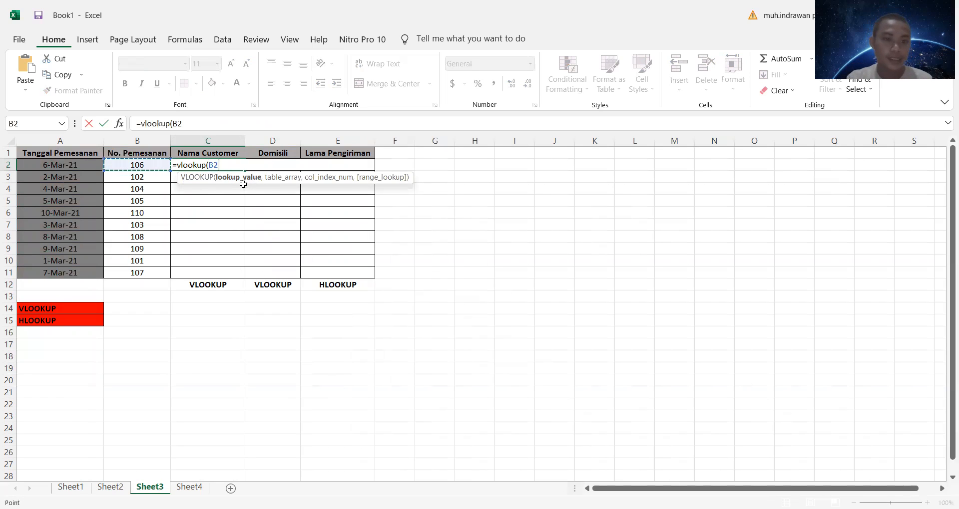
click(194, 488)
click(149, 488)
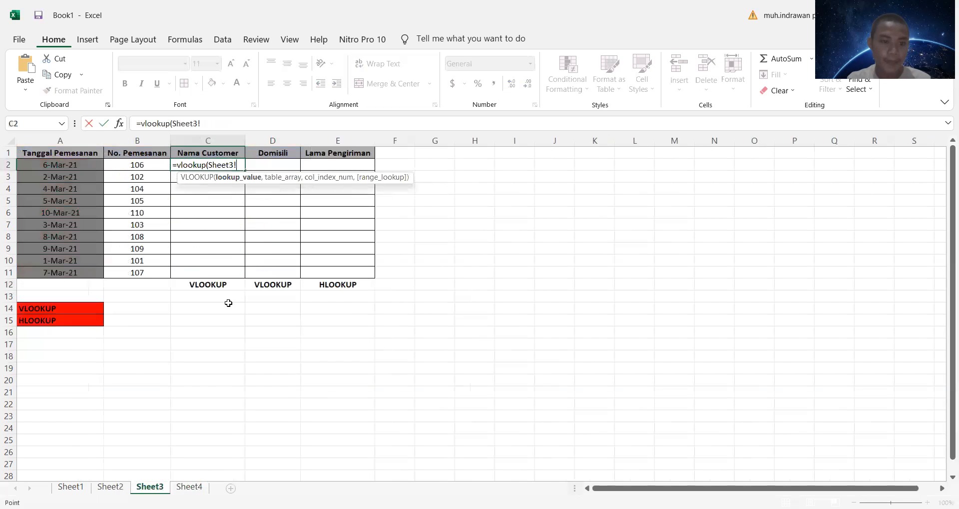
drag(237, 165, 207, 165)
key(BackSpace)
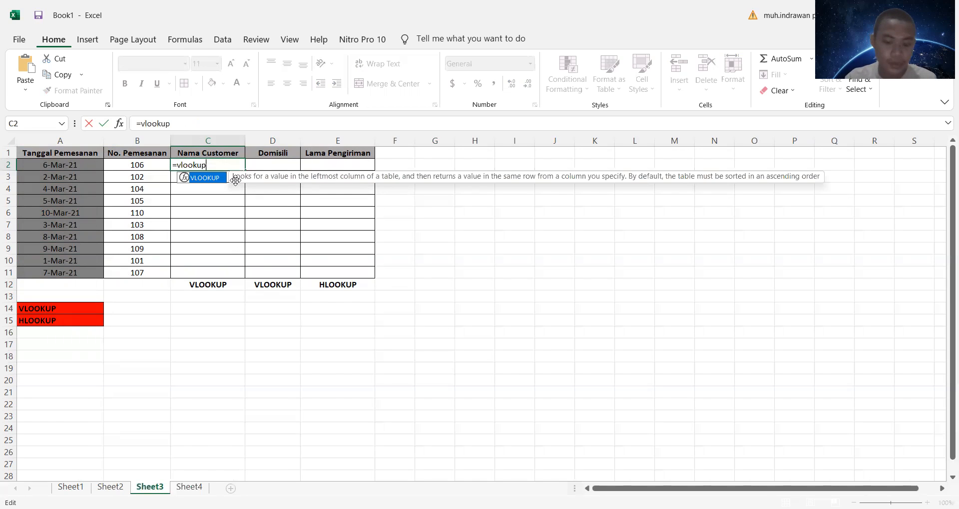
text(()
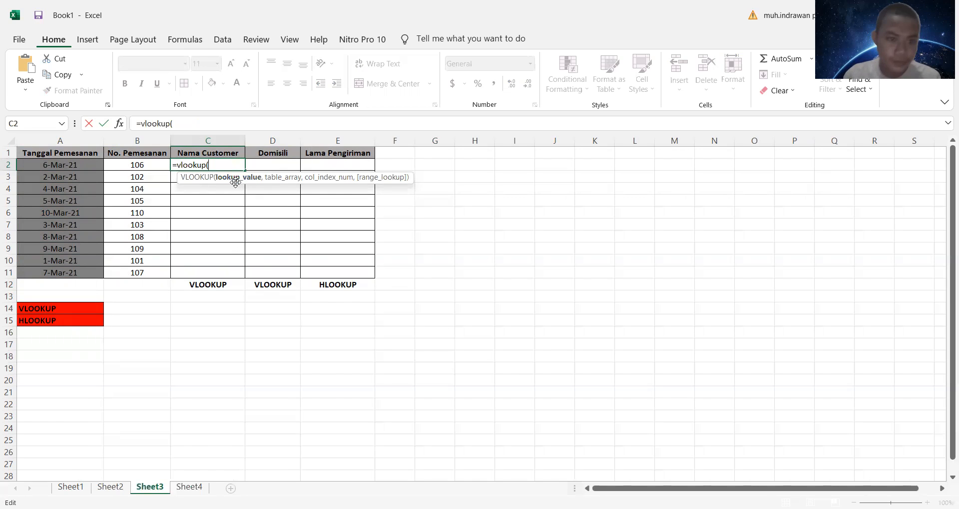
Step: Complete the VLOOKUP in C2 with lookup value Sheet3!B2, table array Sheet4!$A$1:$D$11 as an absolute reference and column index 2
click(129, 167)
text(,)
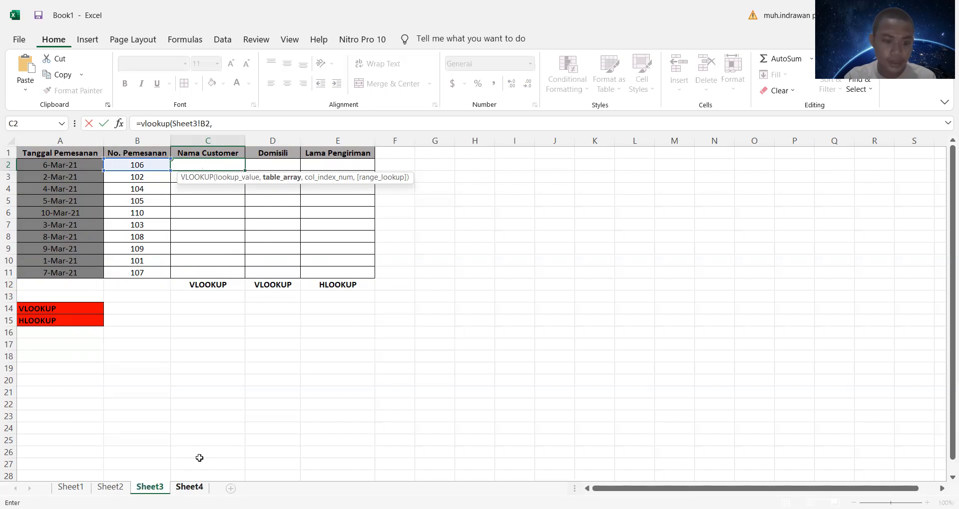
click(189, 487)
drag(42, 155, 271, 269)
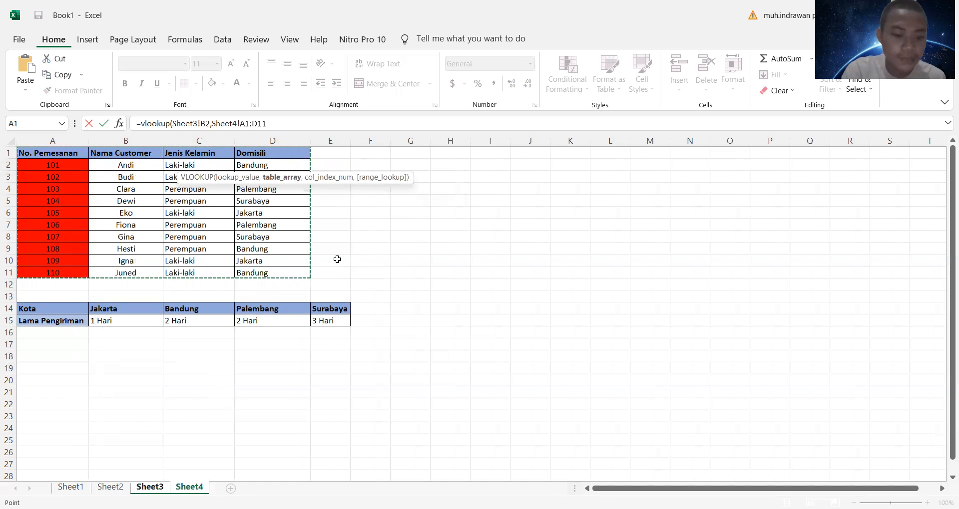
key(F4)
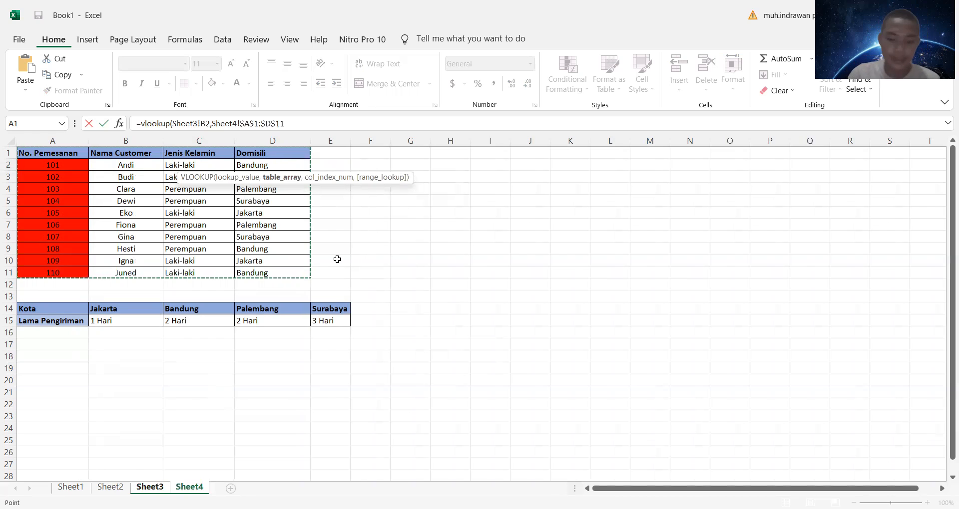
text(,2)
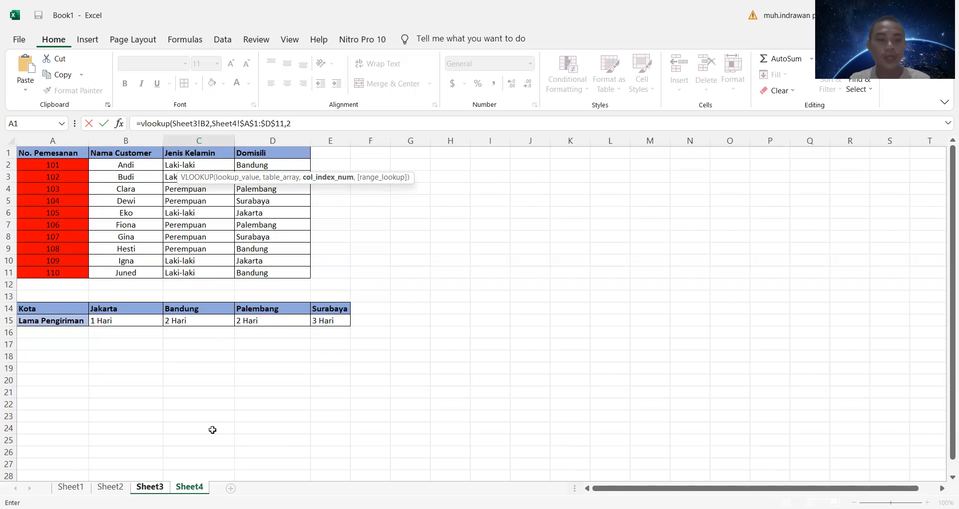
click(144, 488)
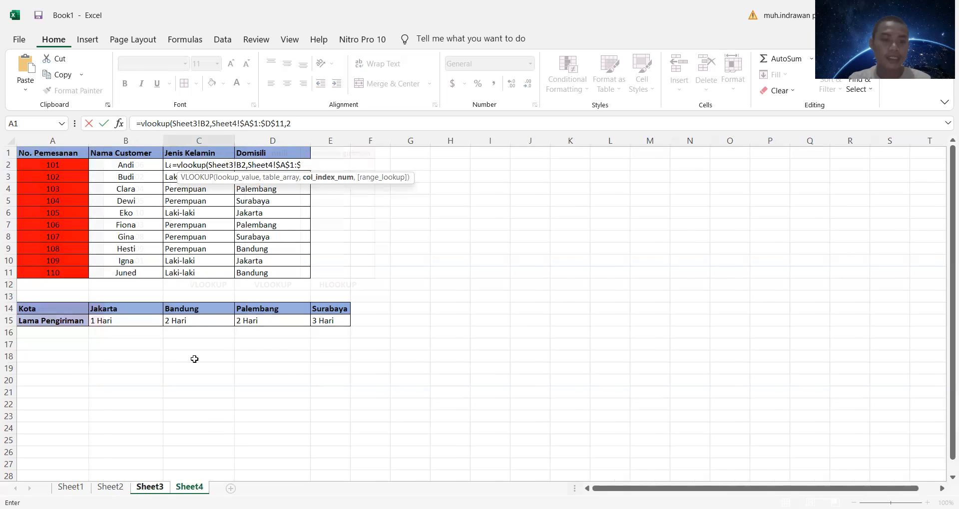
key(Return)
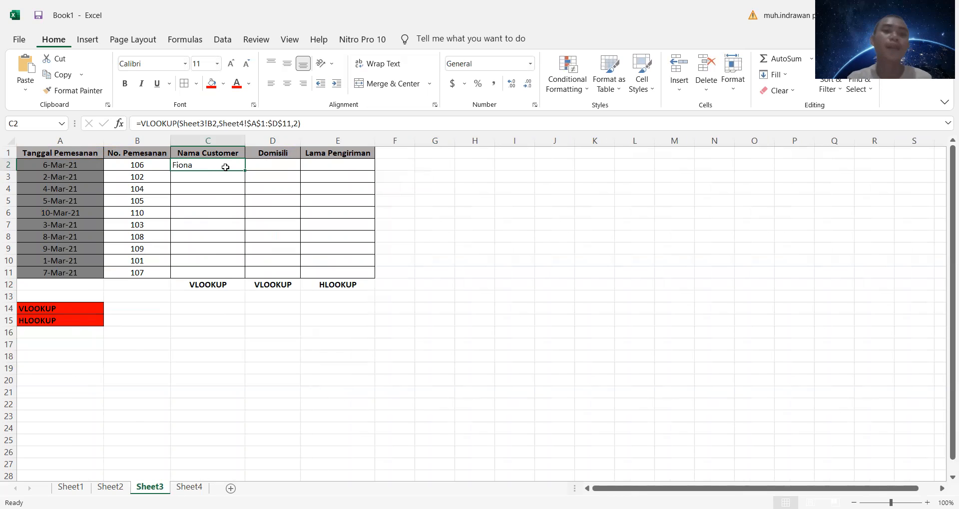
Step: Check the customer name column on Sheet4, and fill the VLOOKUP formula from C2 on Sheet3 down to C11
click(192, 487)
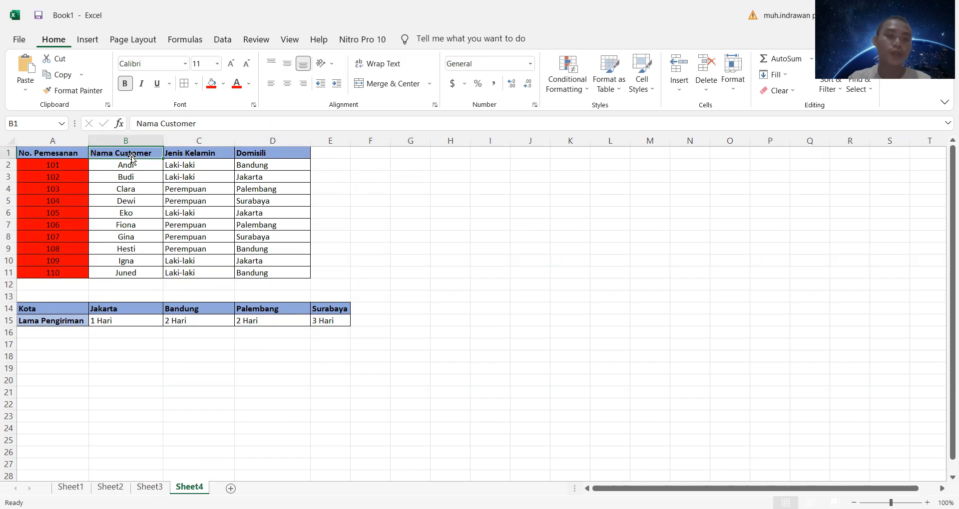
click(159, 488)
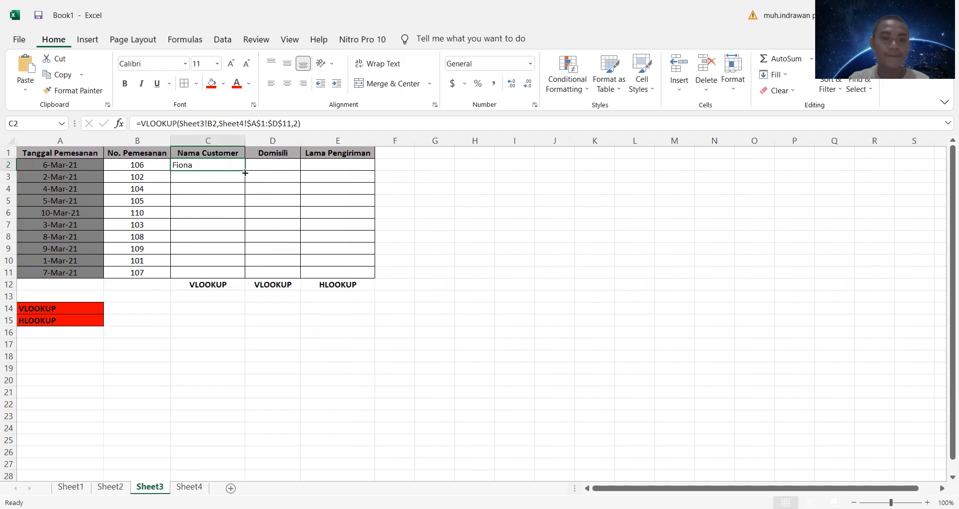
drag(244, 170, 253, 275)
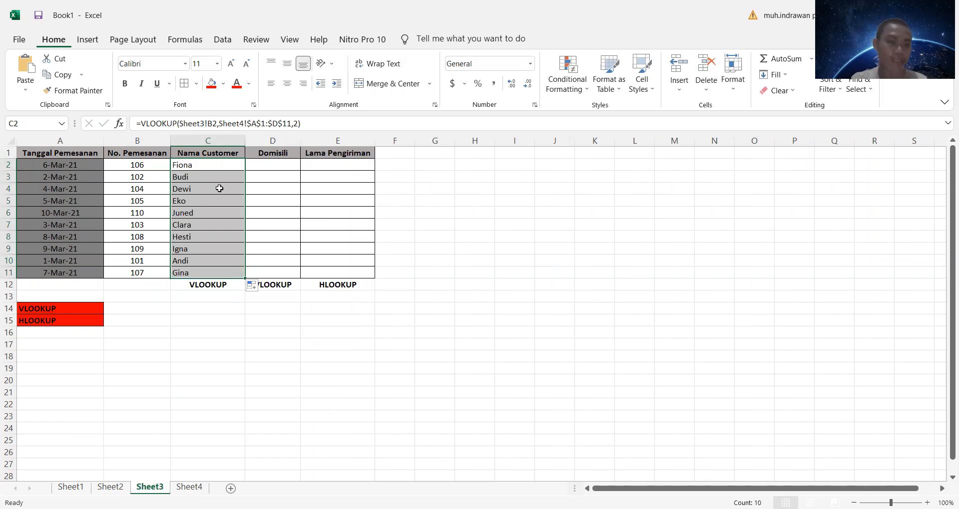
drag(301, 204, 302, 210)
click(280, 166)
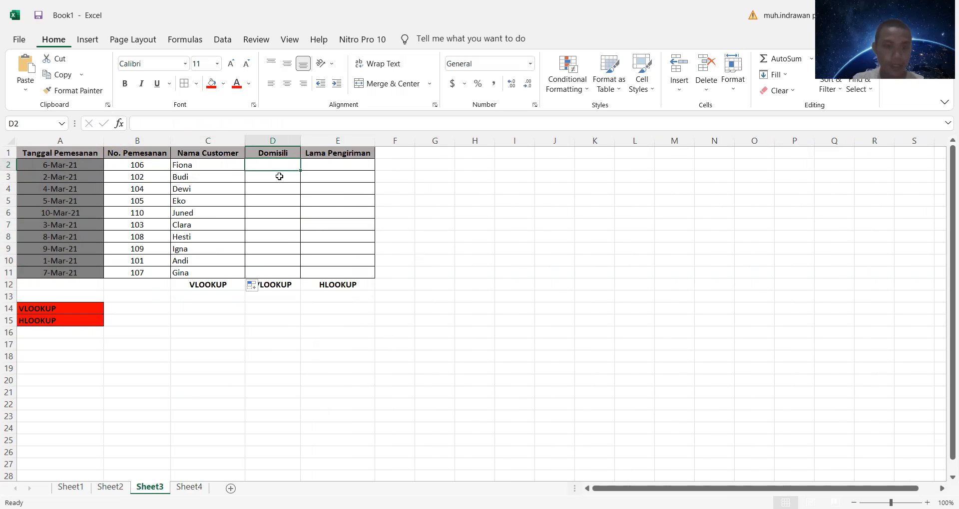
text(=)
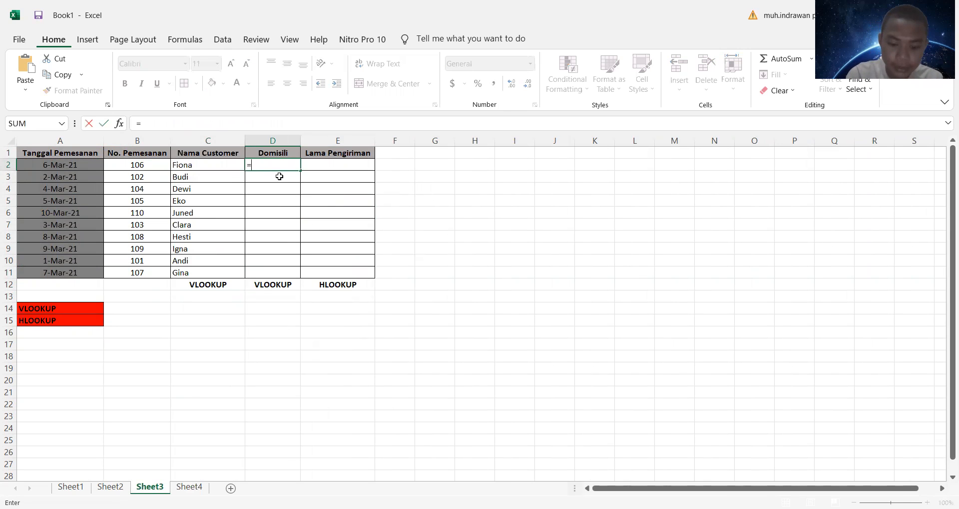
text(vlookup)
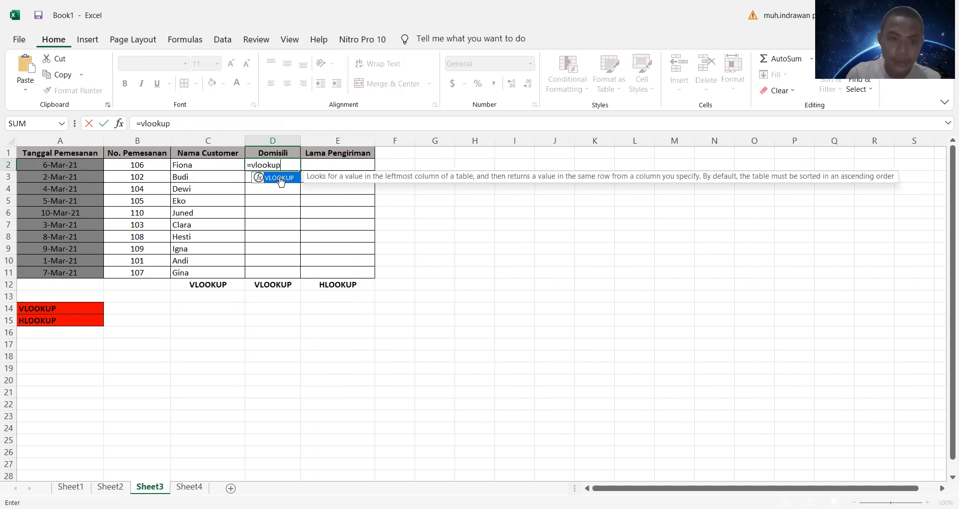
text(()
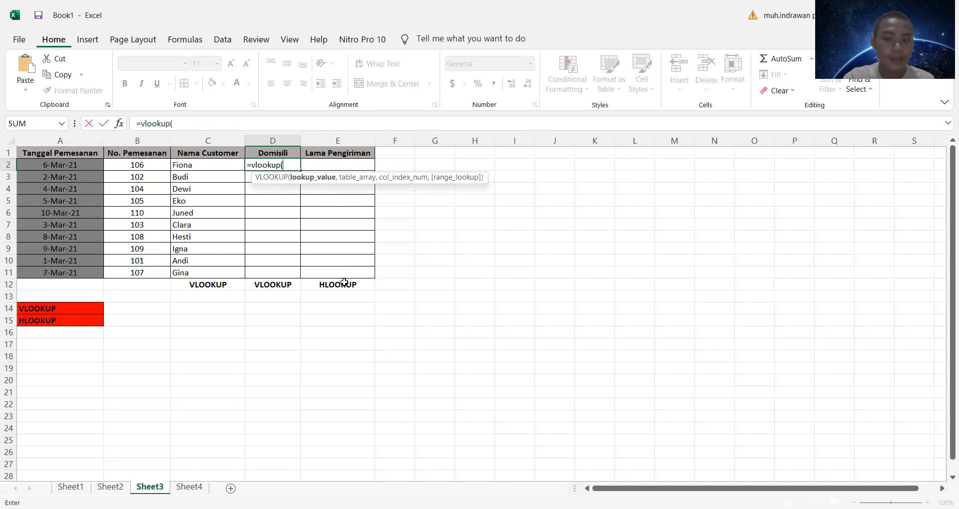
key(ctrl+Page_Down)
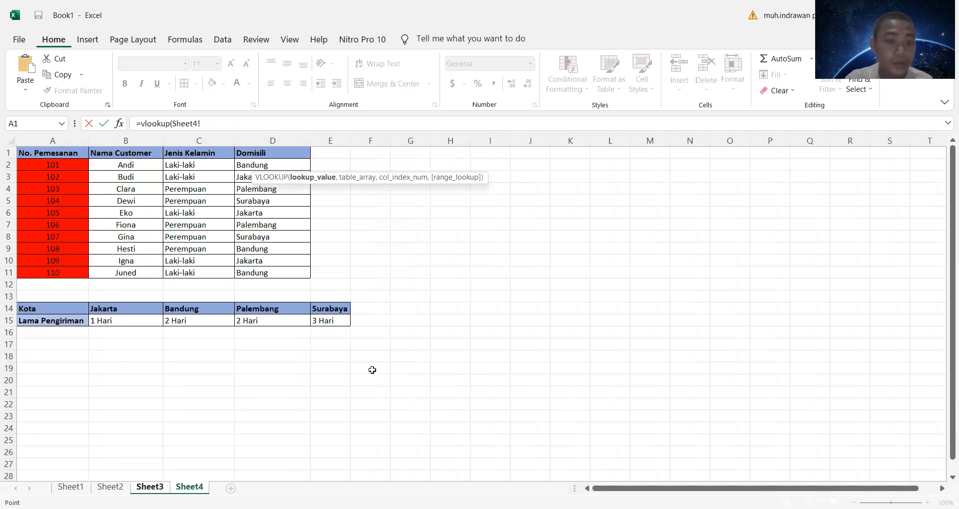
click(27, 149)
drag(60, 168, 288, 273)
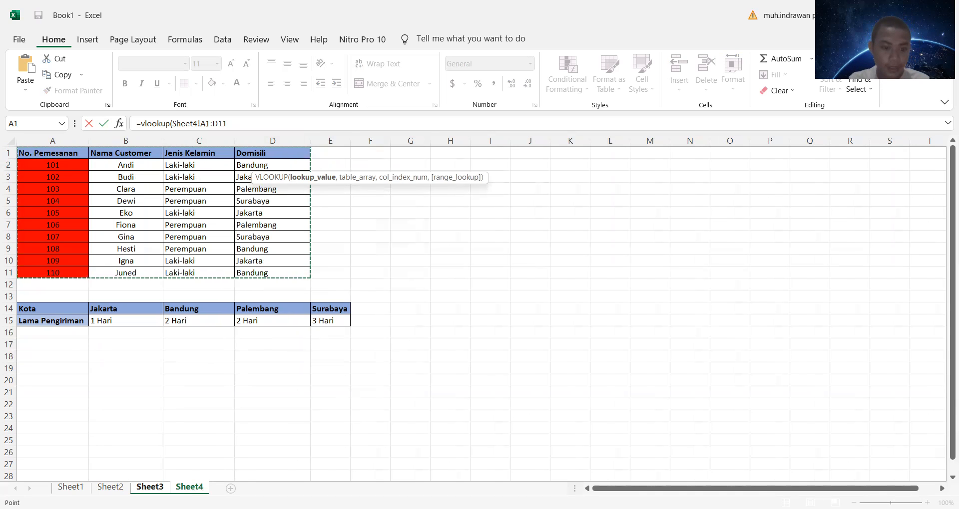
click(162, 488)
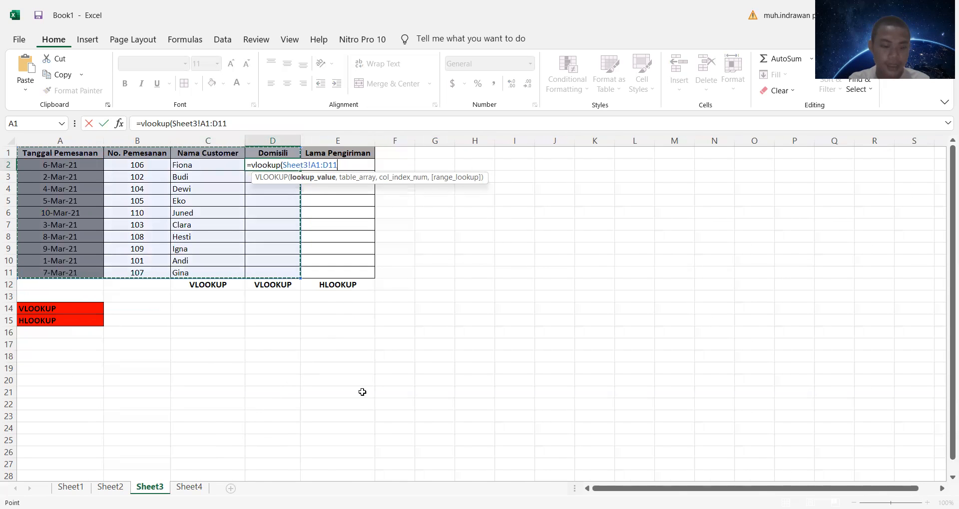
click(189, 482)
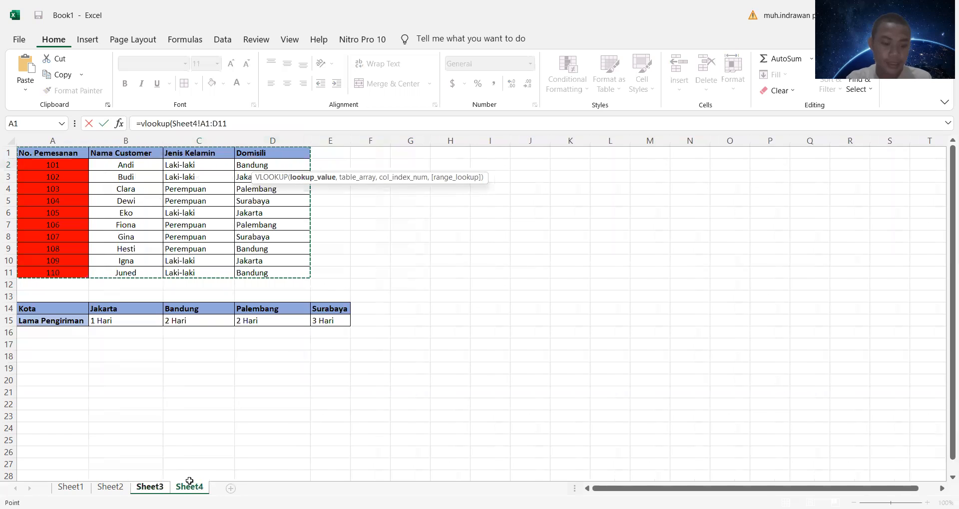
click(148, 488)
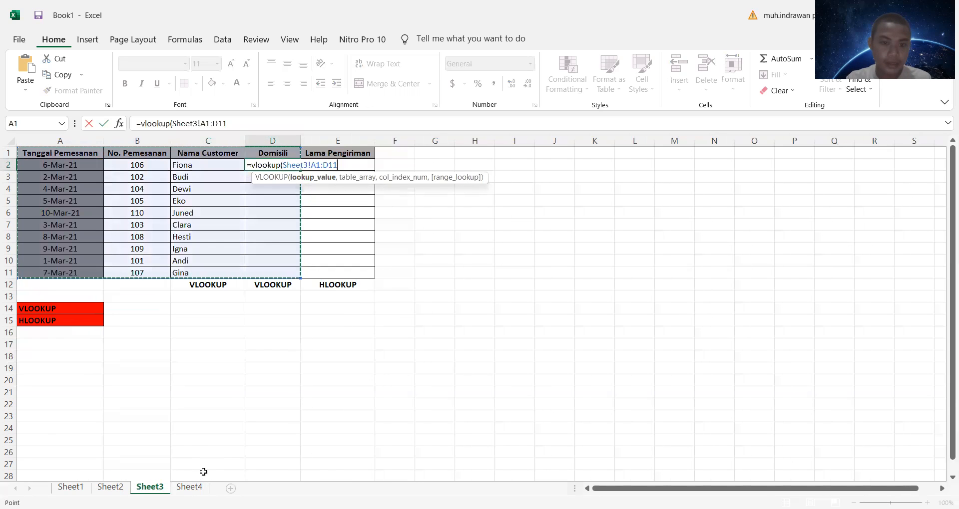
text(,)
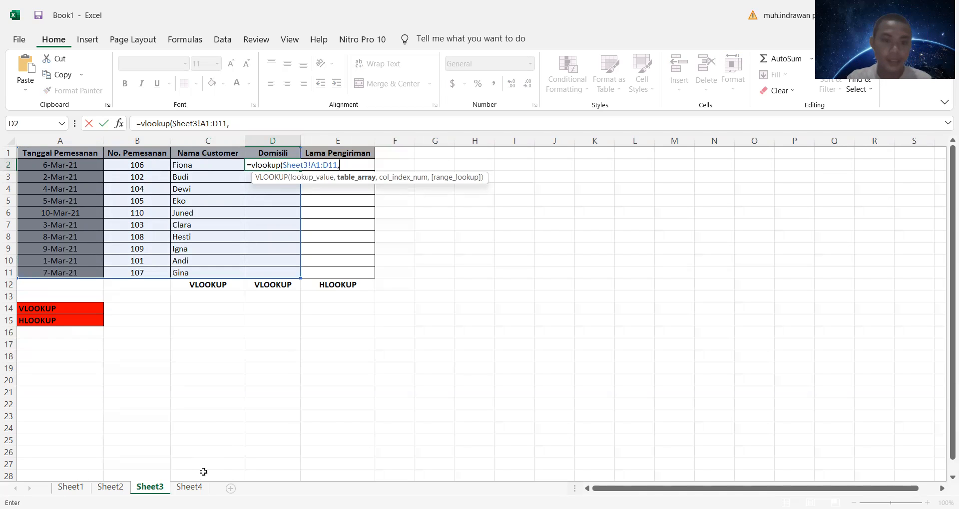
click(189, 487)
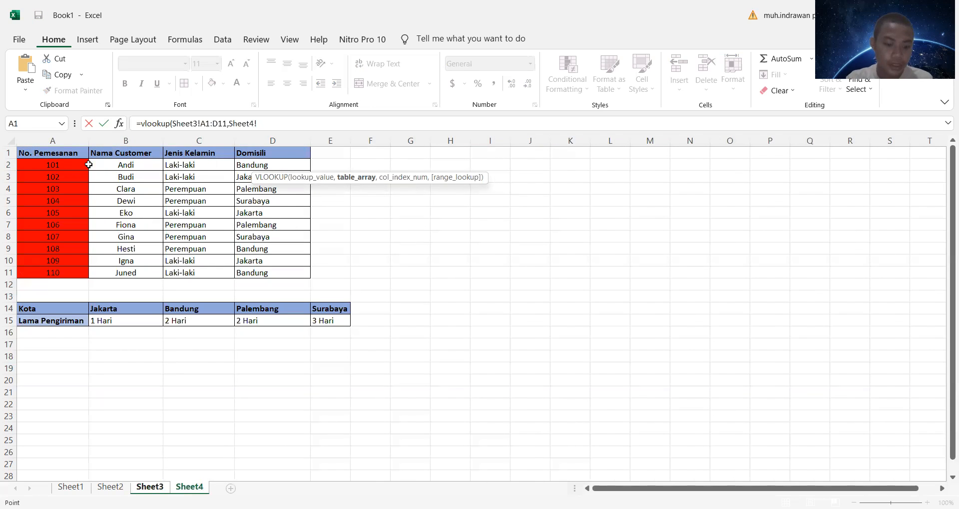
key(Escape)
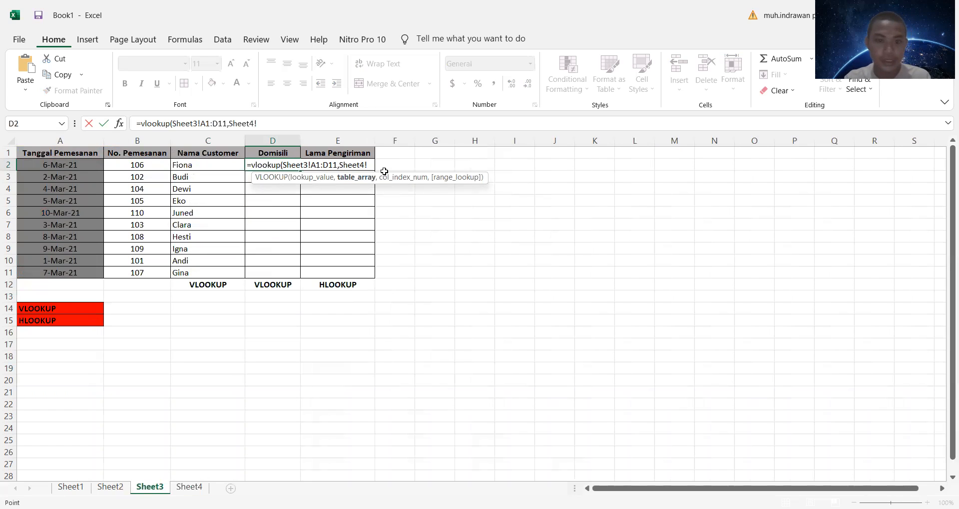
drag(364, 165, 243, 178)
key(BackSpace)
key(Return)
Step: Start a VLOOKUP formula in D2 for the domicile, using C2 as the lookup value
click(276, 167)
key(BackSpace)
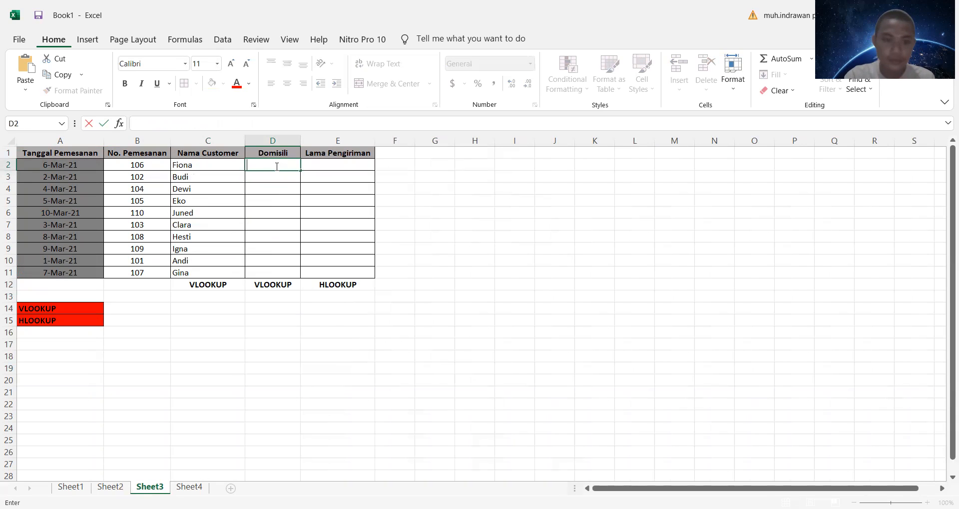
text(=)
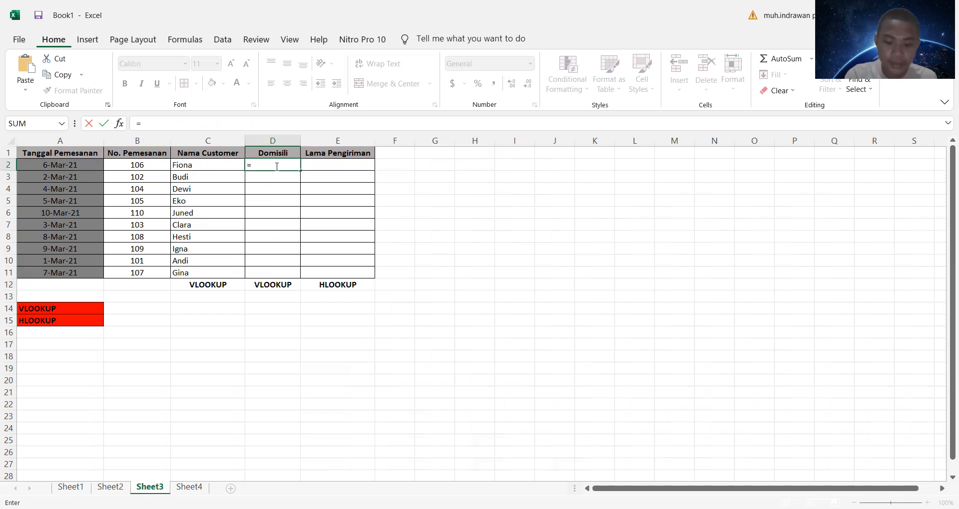
text(vlookup)
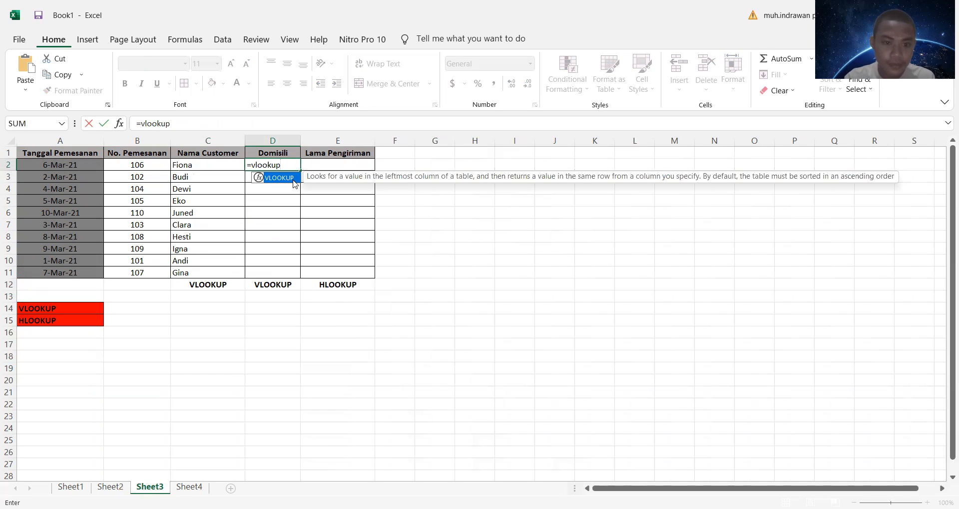
double_click(295, 180)
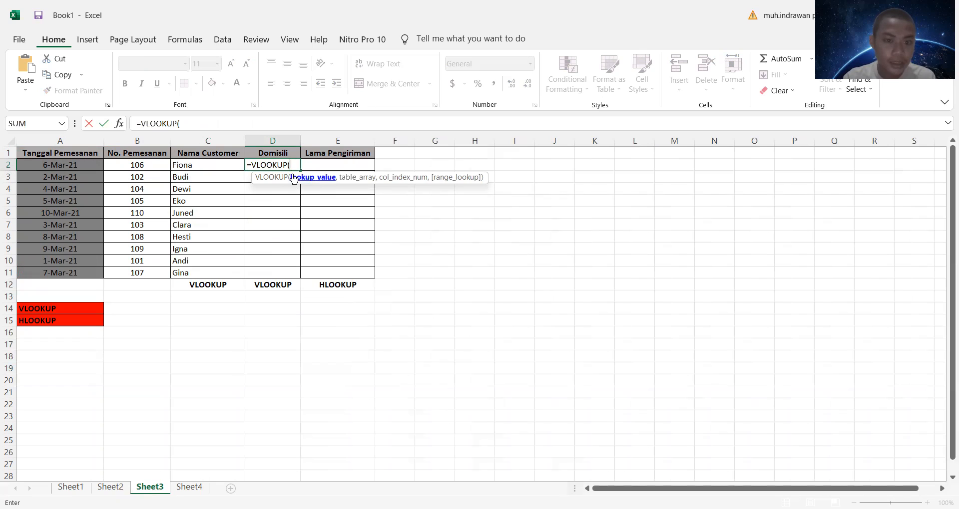
click(220, 168)
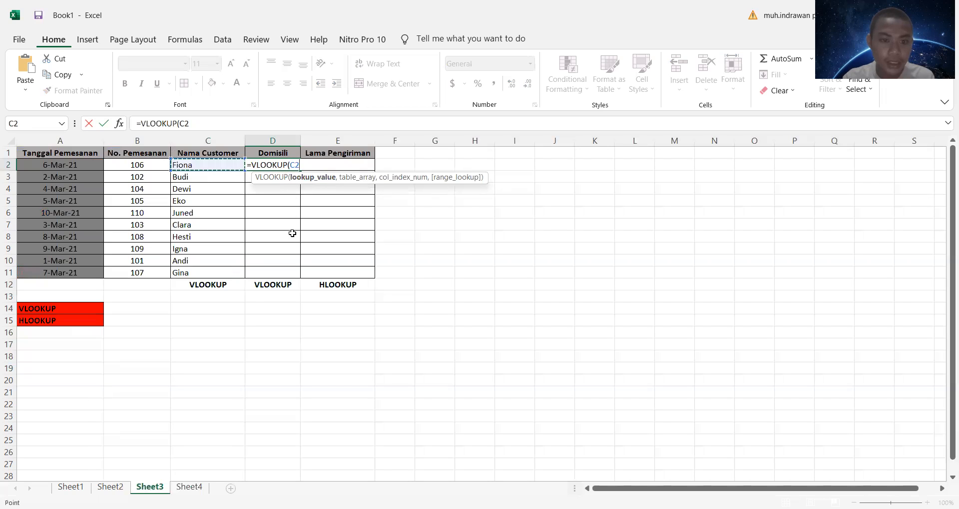
text(,)
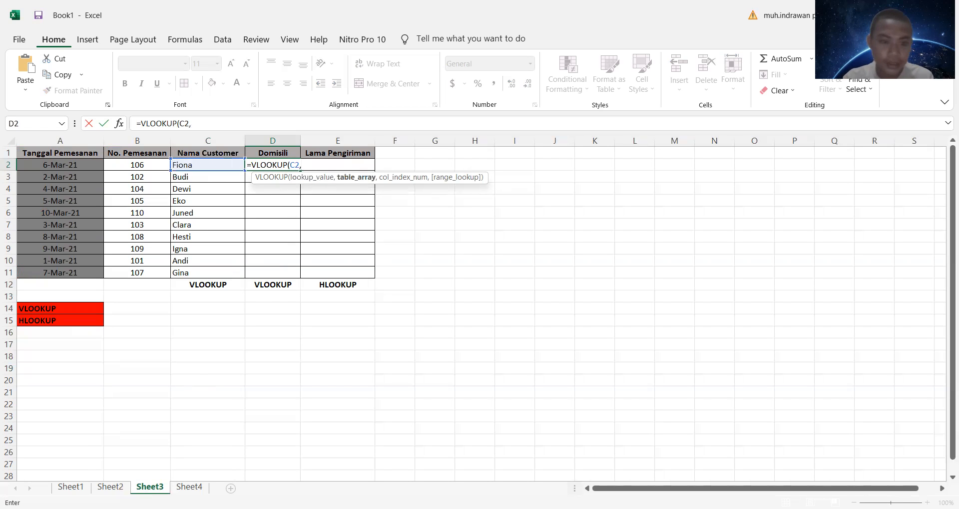
Step: Try to complete the D2 VLOOKUP with absolute table array Sheet4!$A$1:$D$11, column index 4 and range lookup 0
click(197, 487)
click(53, 153)
shift+click(289, 272)
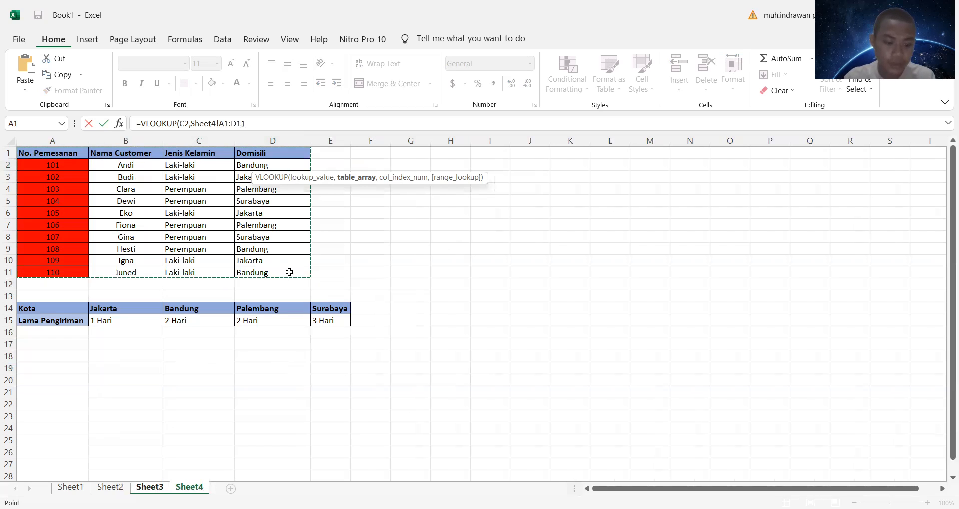
key(F4)
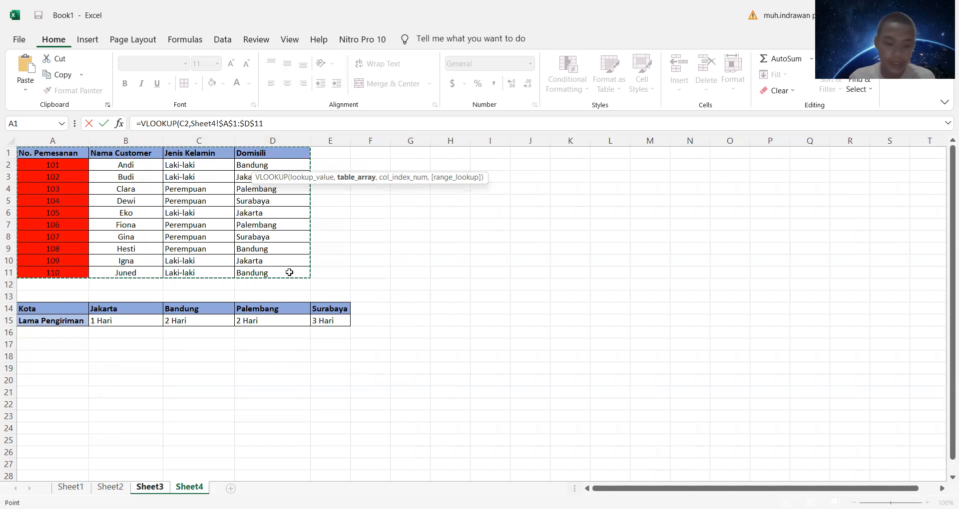
text(,)
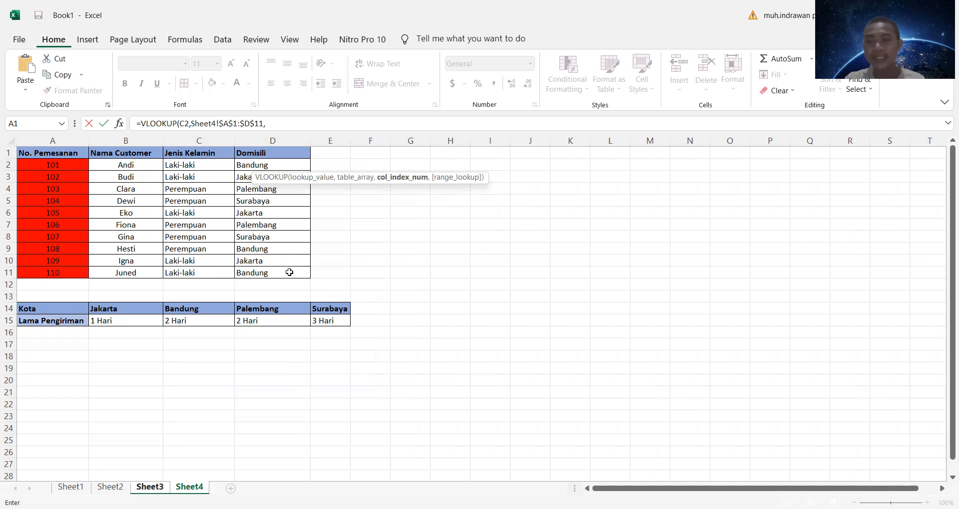
text(4)
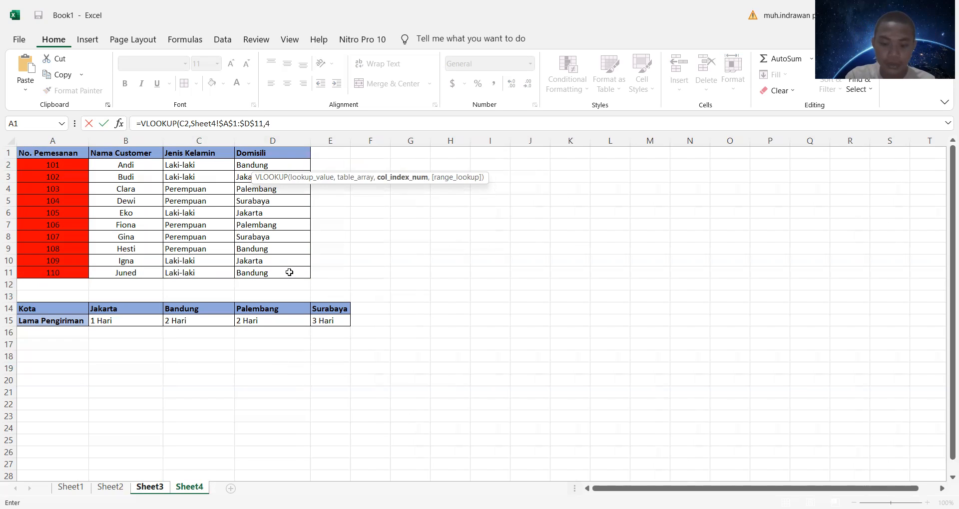
text(,0)
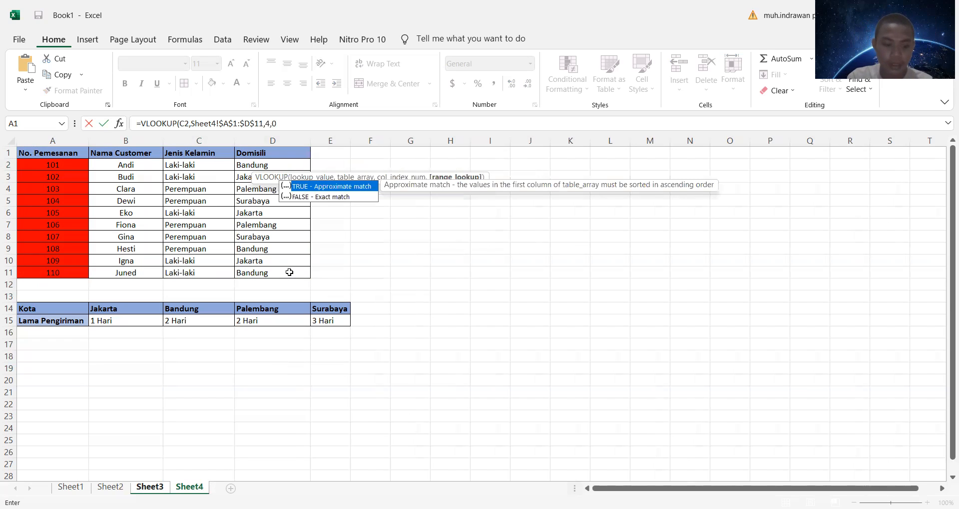
key(Return)
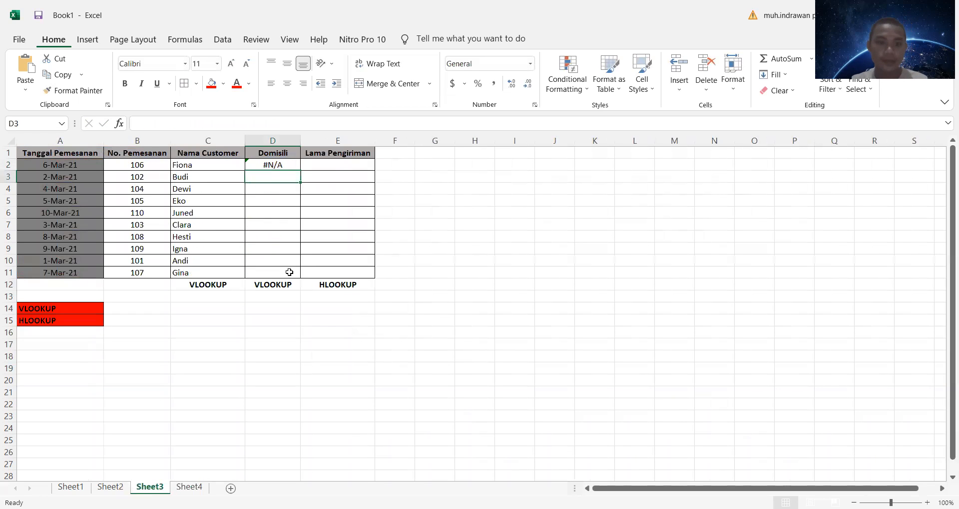
Step: Replace the formula in D2 with a new VLOOKUP that uses the order number in B2 as lookup value
click(289, 165)
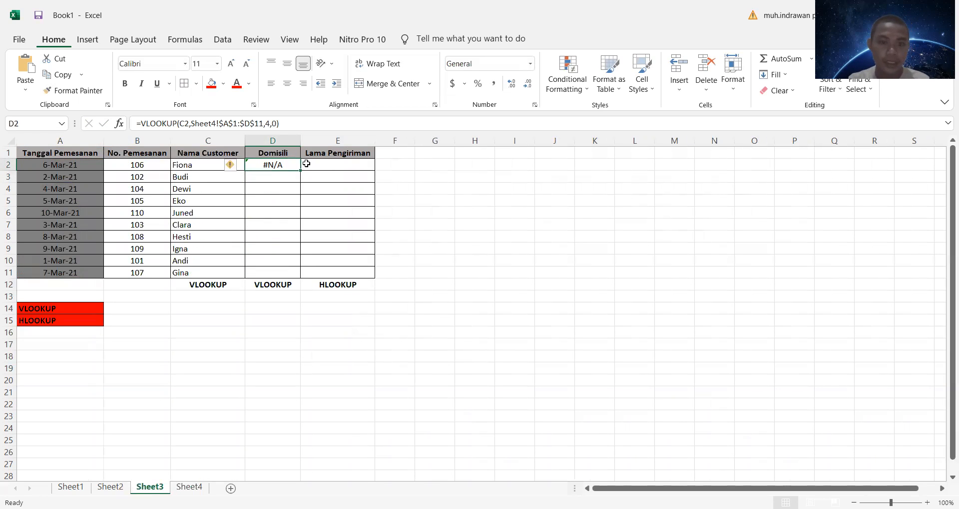
key(BackSpace)
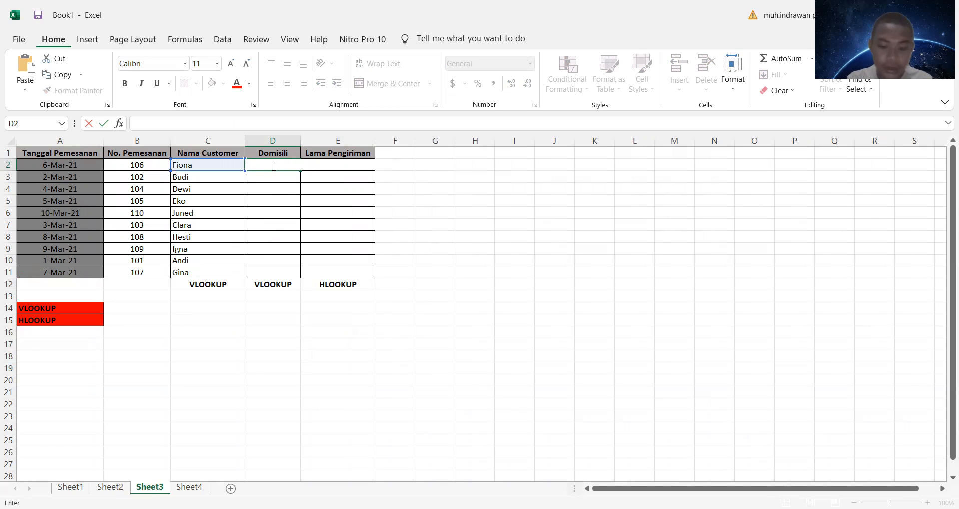
text(=)
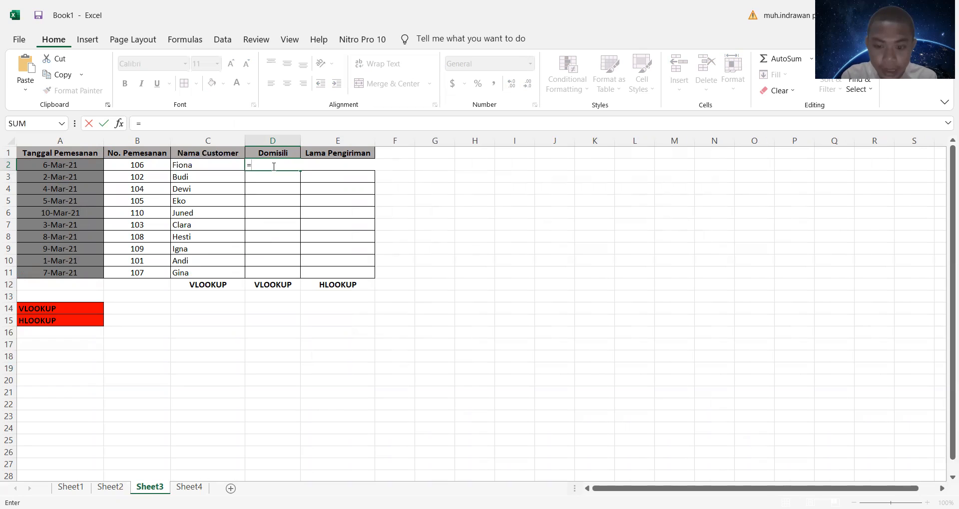
text(vlooo)
key(BackSpace)
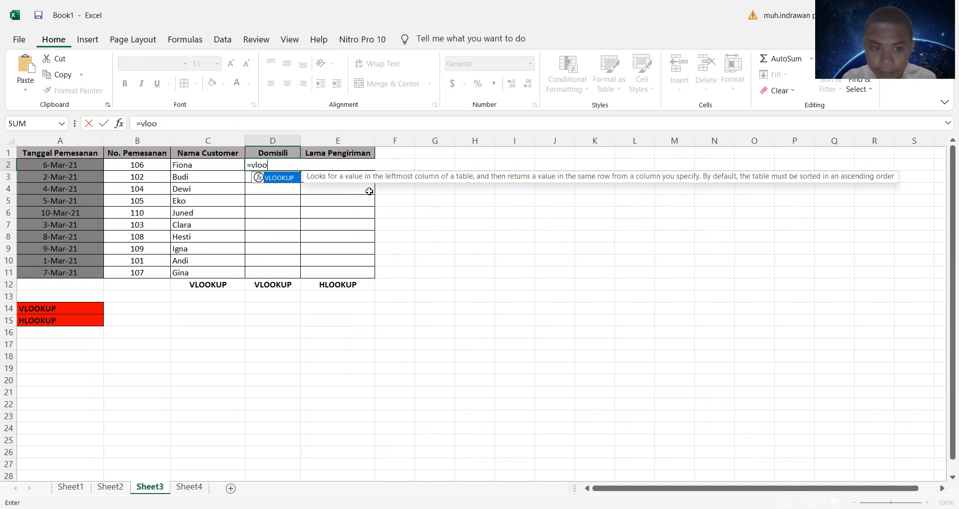
key(Tab)
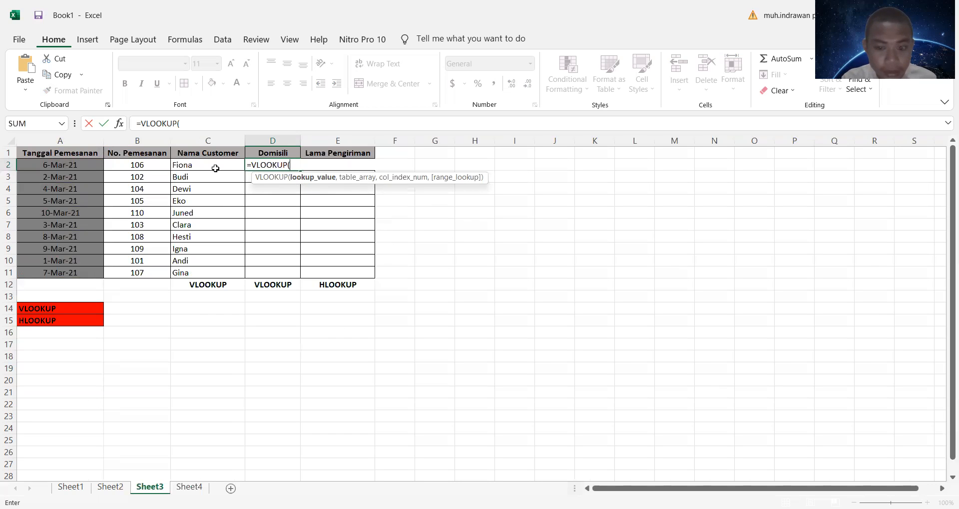
click(156, 163)
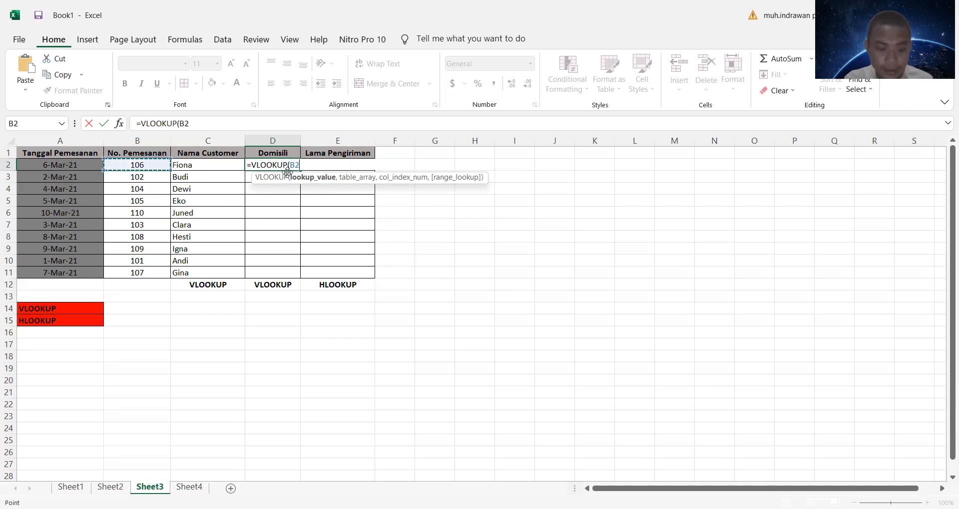
text(,)
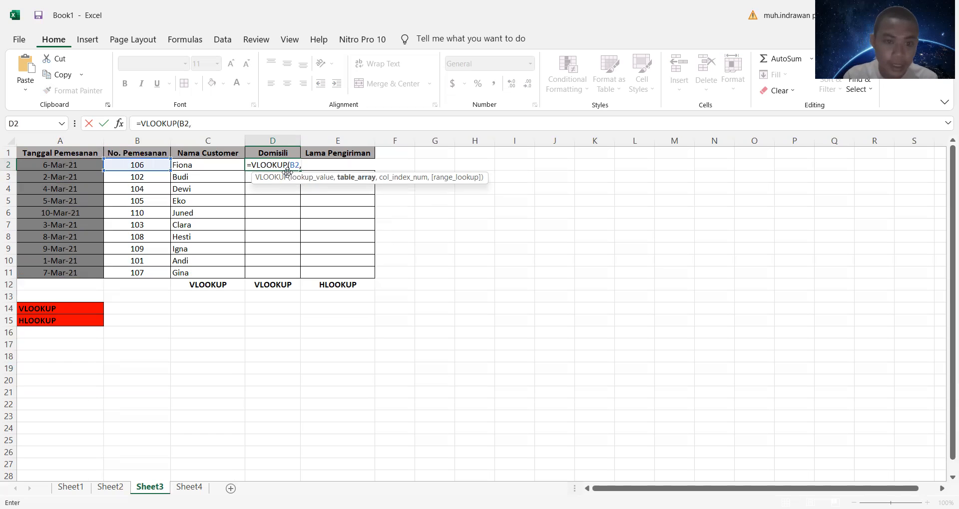
Step: Complete the D2 VLOOKUP with absolute table array Sheet4!$A$1:$D$11, column index 4 and range lookup 0, and fill it down to D11
click(189, 487)
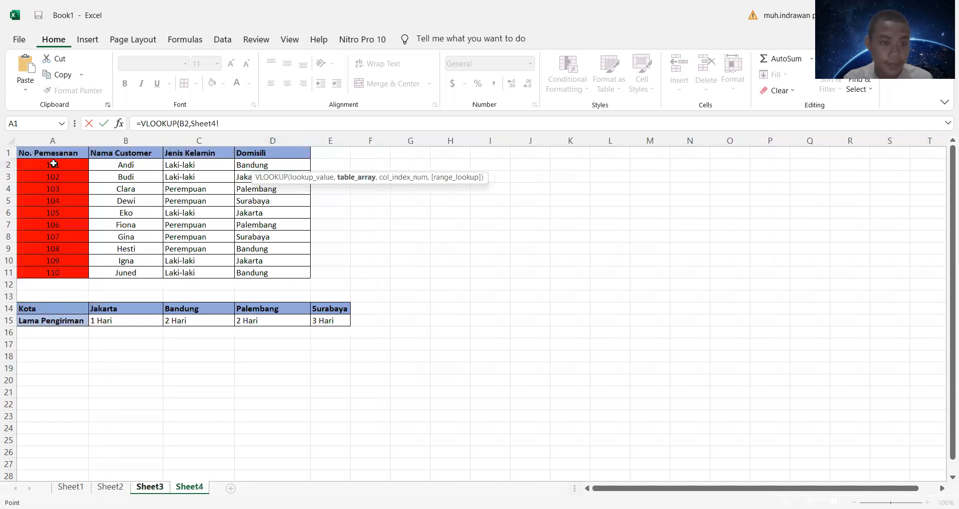
drag(43, 150, 295, 274)
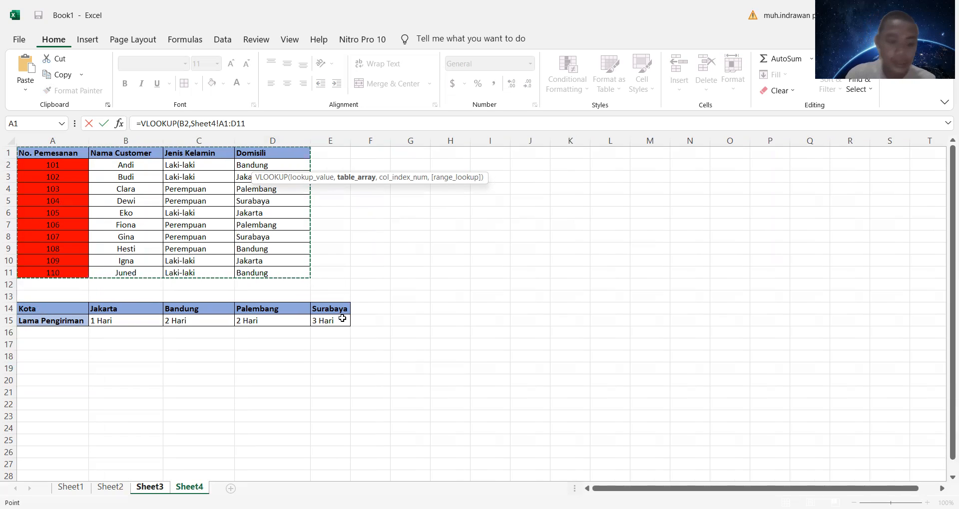
key(F4)
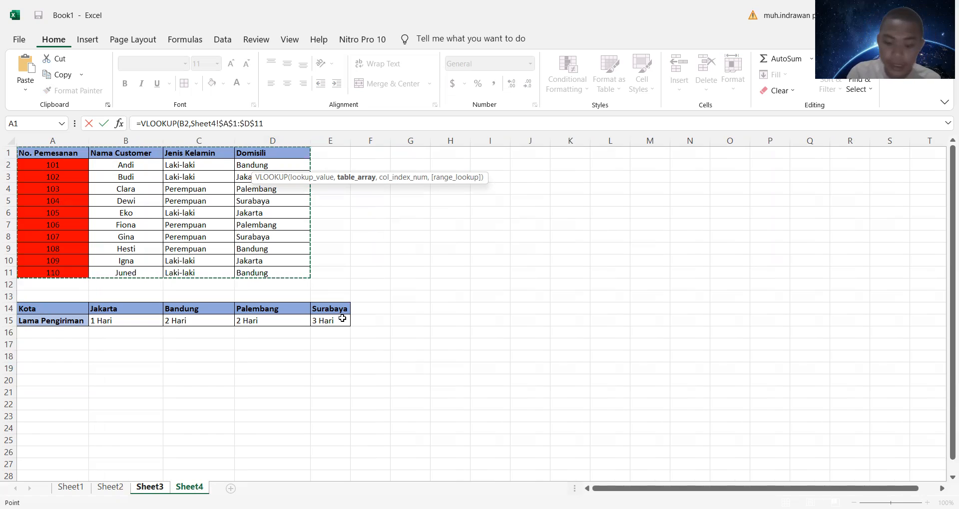
text(,4)
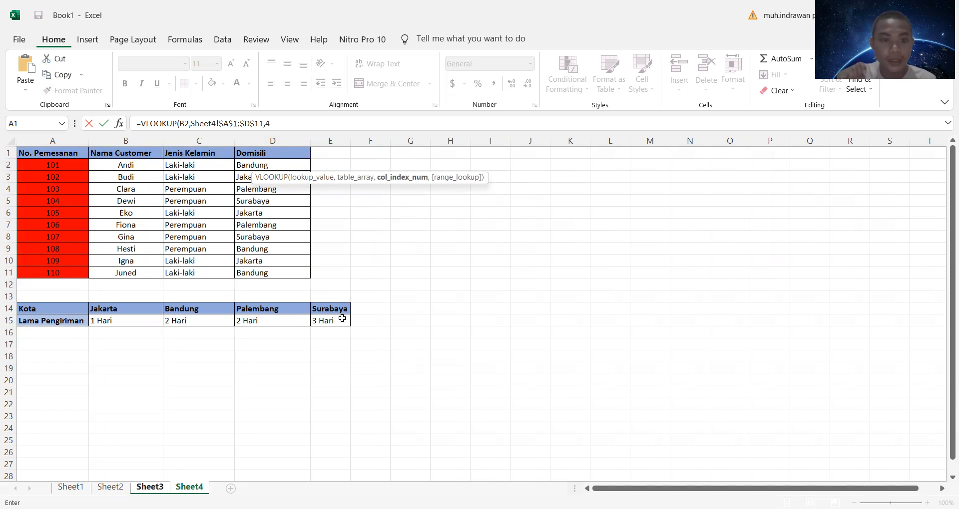
text(,0)
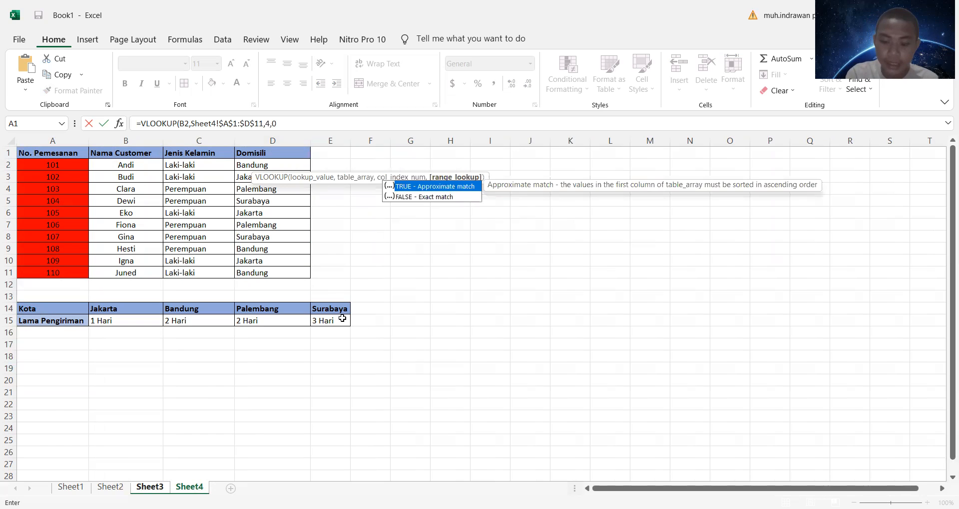
key(Return)
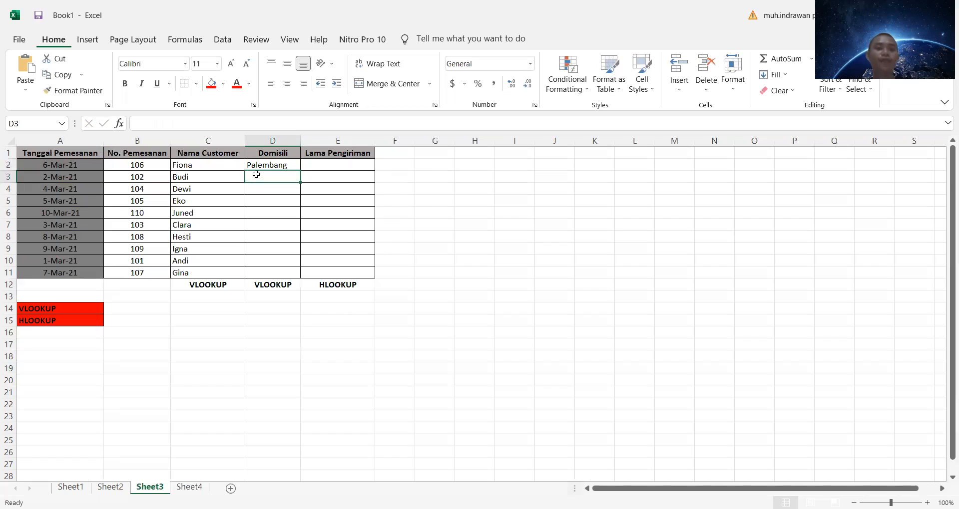
click(297, 165)
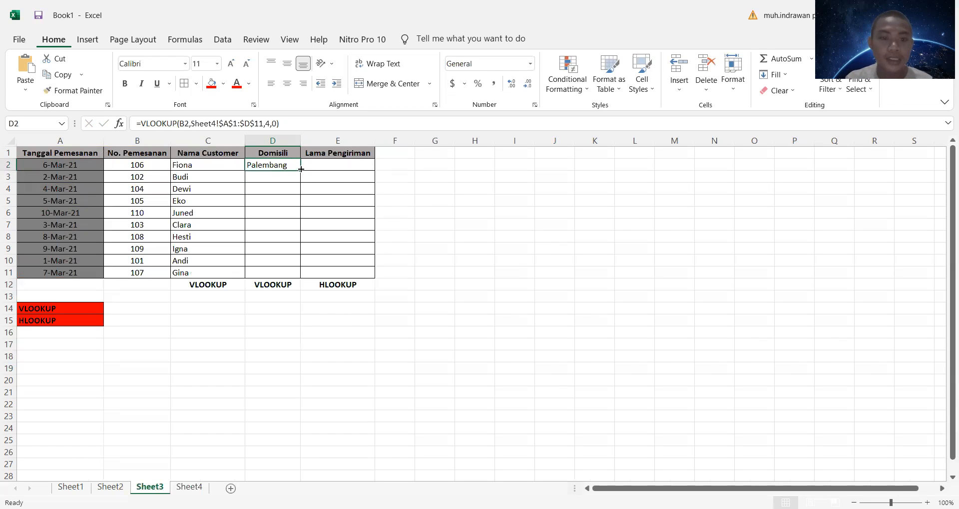
drag(301, 169, 312, 275)
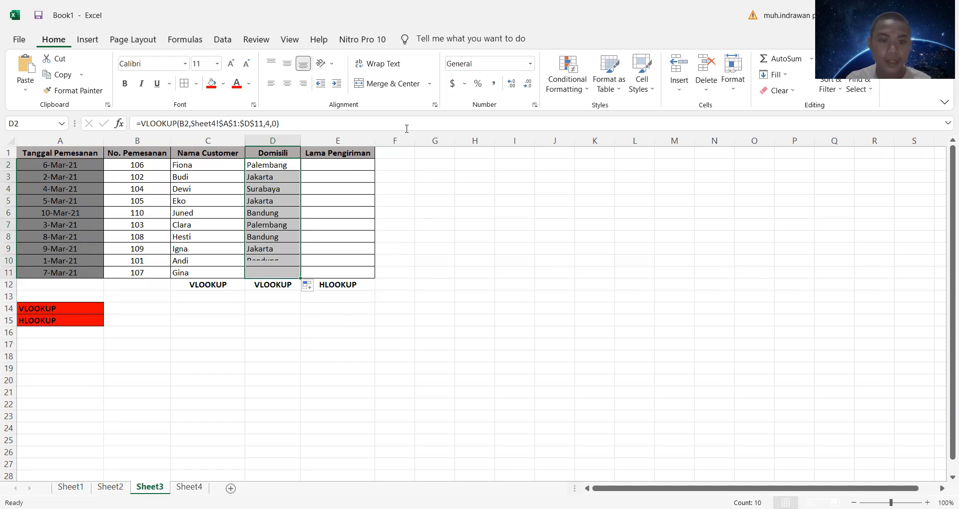
Step: Compare the empty delivery time column on Sheet3 with the city and delivery time table on Sheet4
click(344, 168)
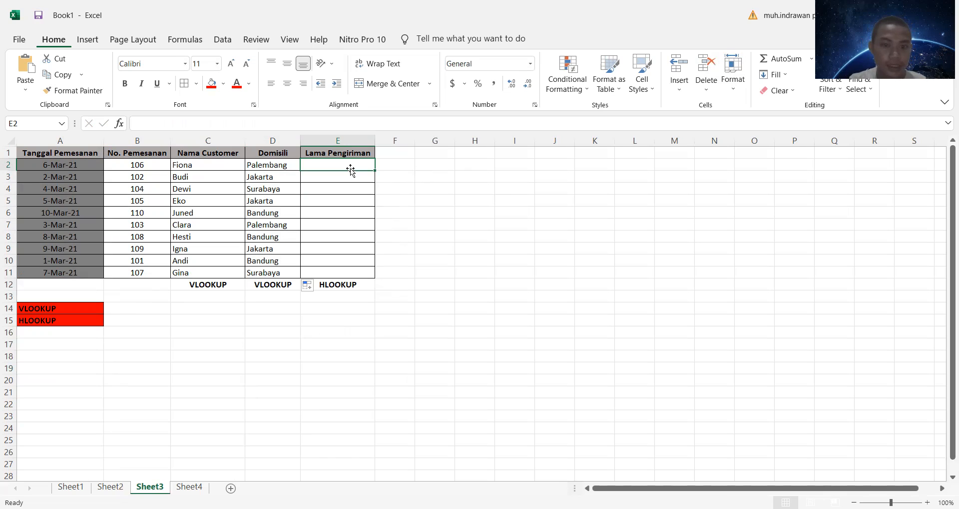
click(204, 487)
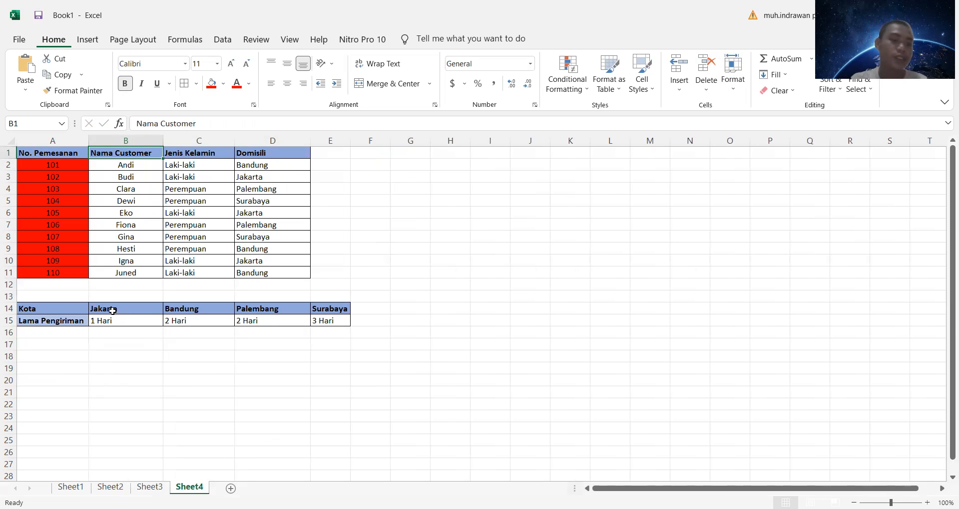
click(150, 487)
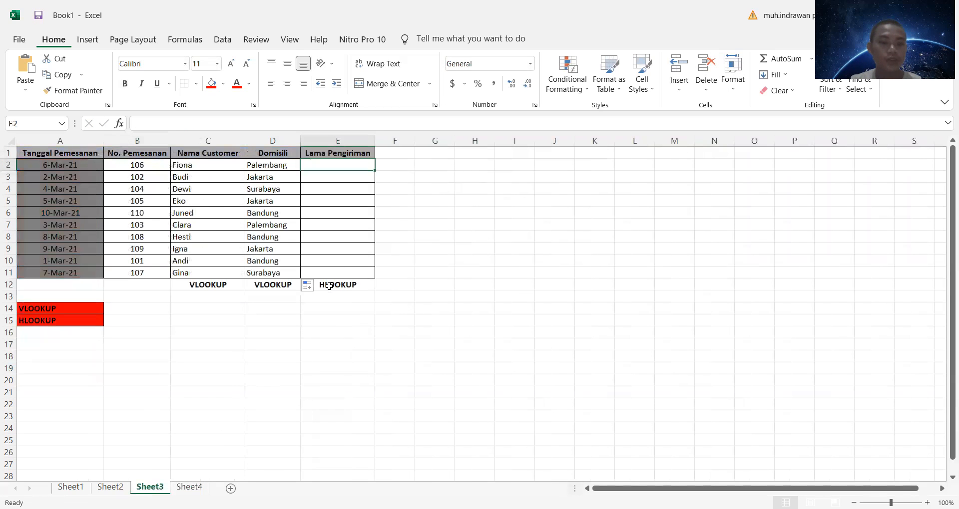
click(189, 486)
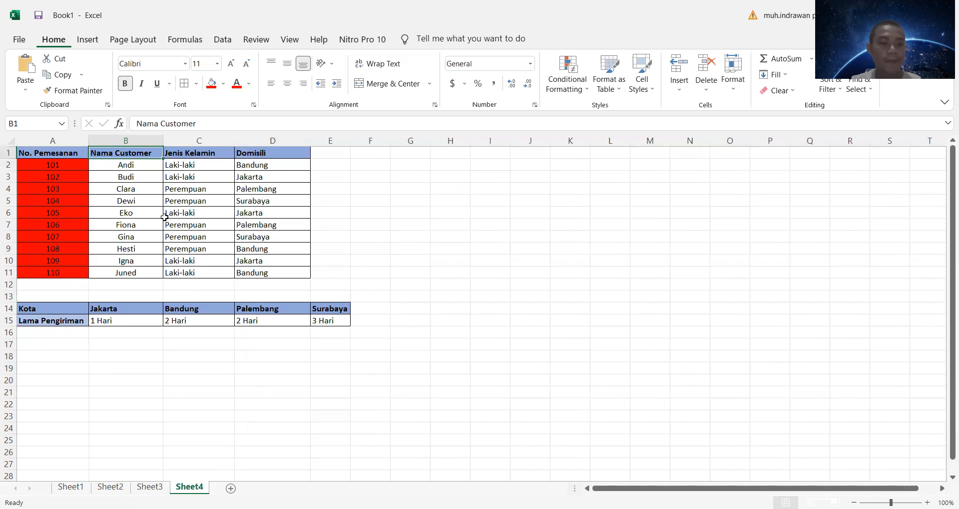
click(150, 487)
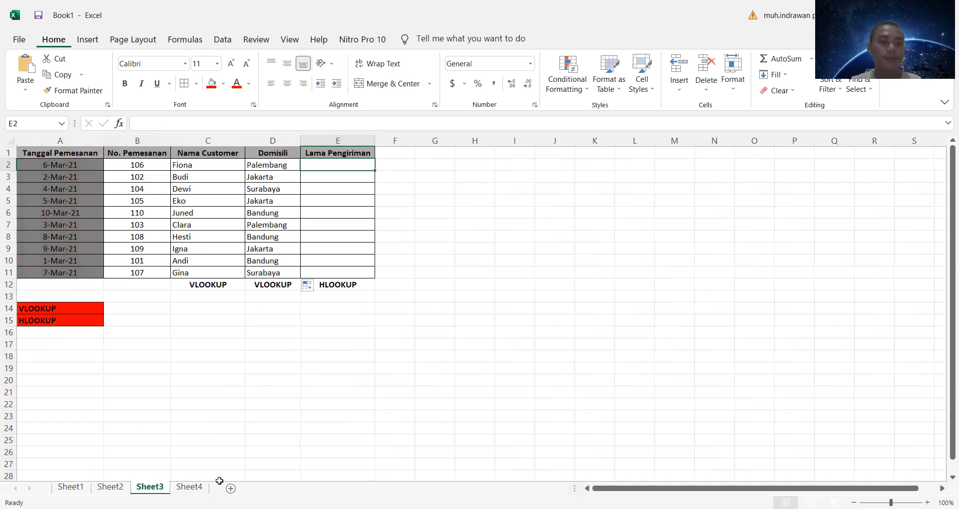
click(204, 488)
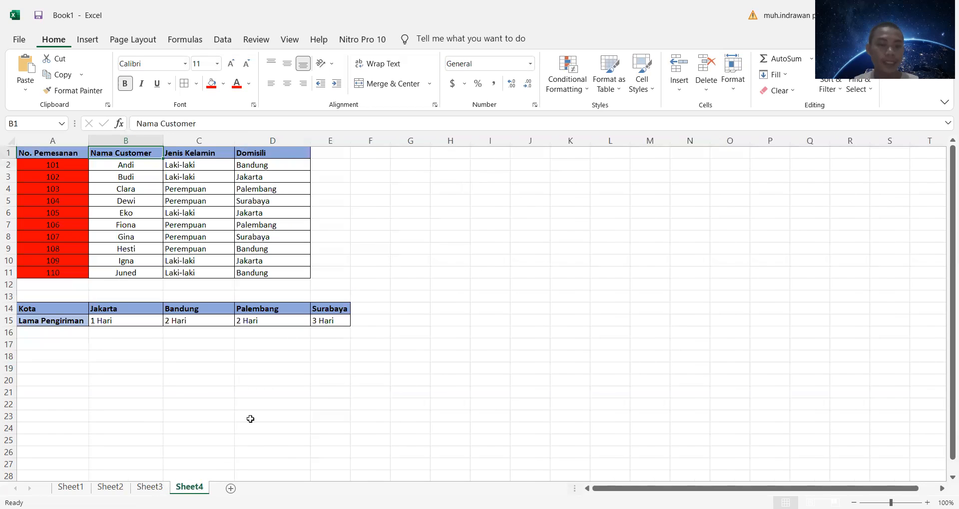
click(58, 309)
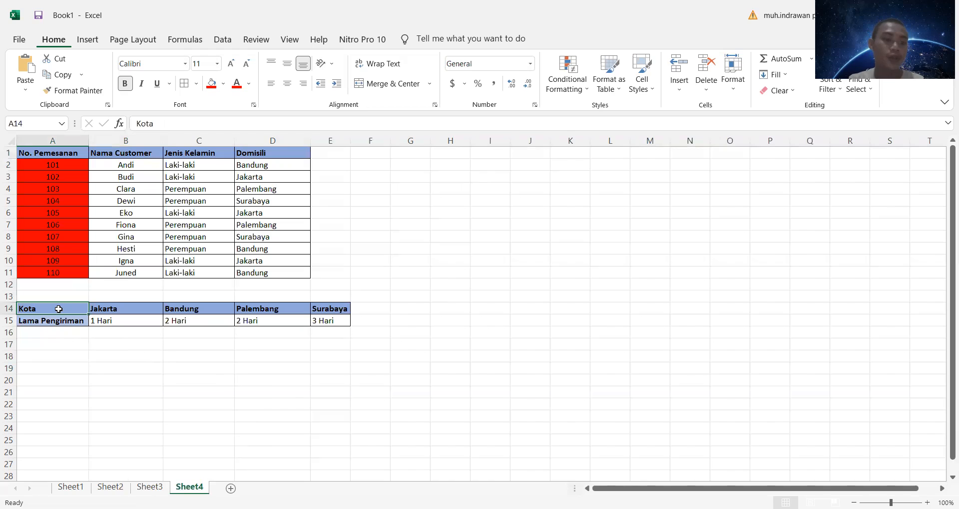
click(65, 321)
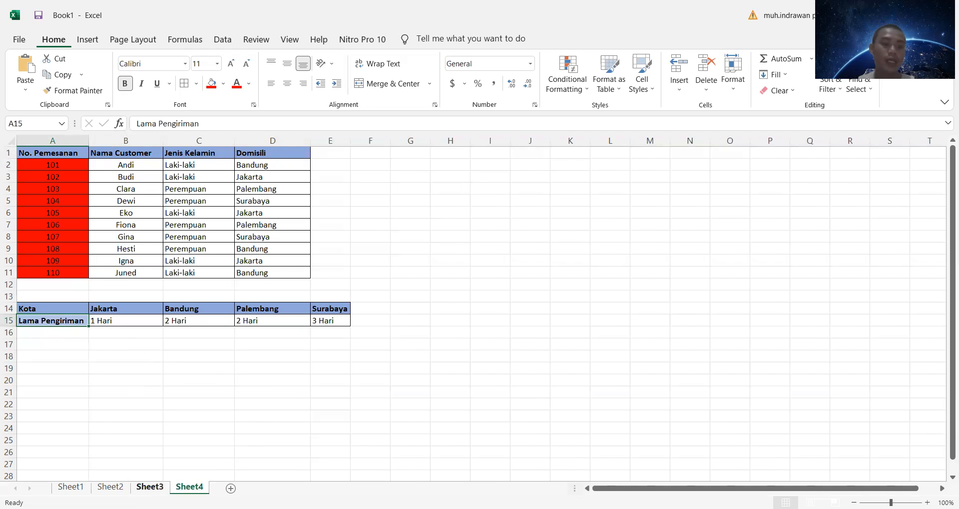
click(150, 488)
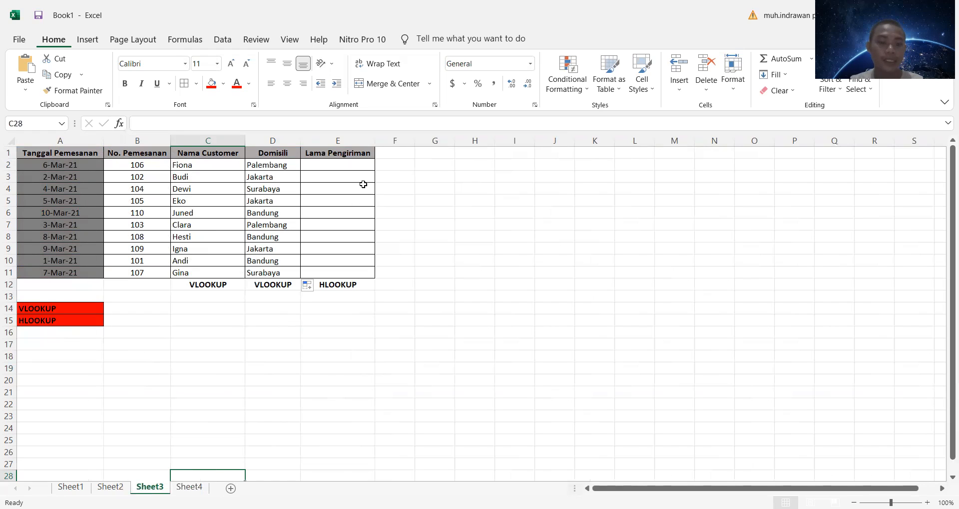
Step: Start an HLOOKUP formula in E2 on Sheet3 for the delivery time
click(365, 165)
text(=)
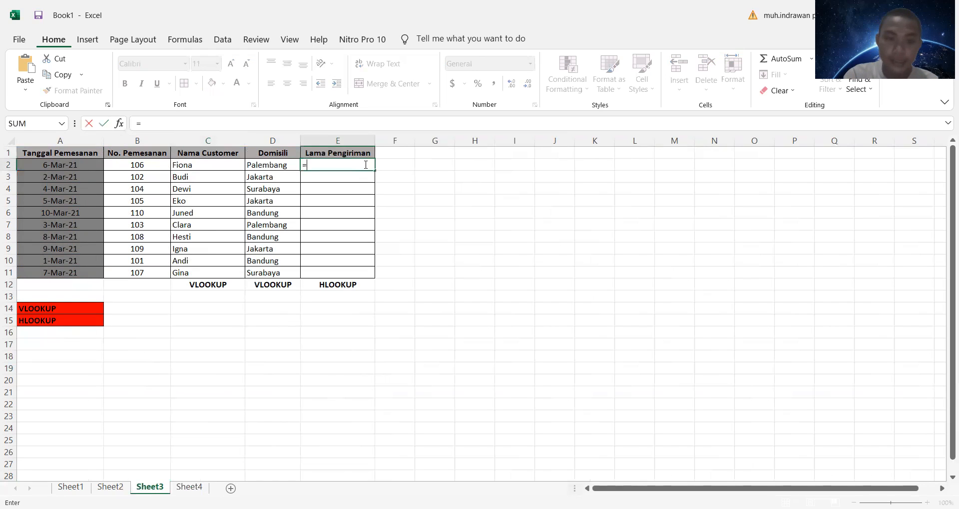
text(hlo)
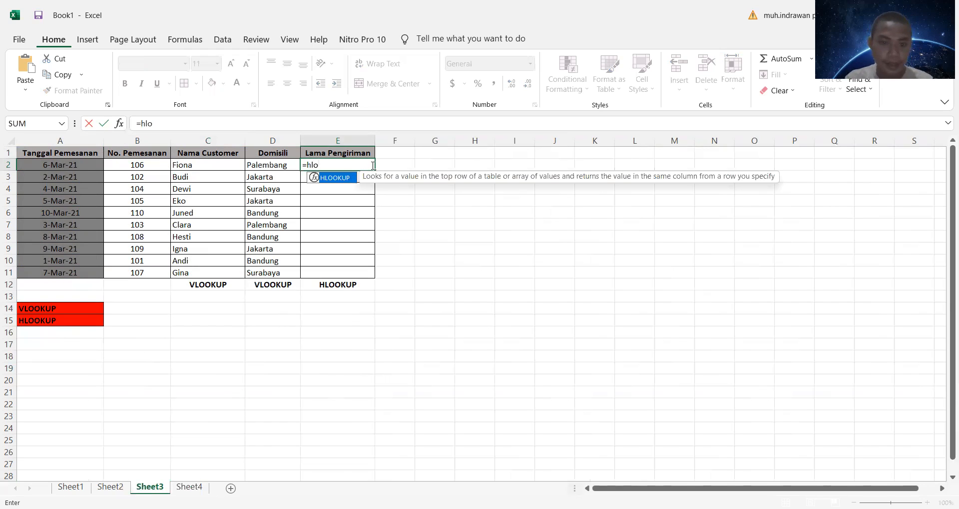
double_click(352, 178)
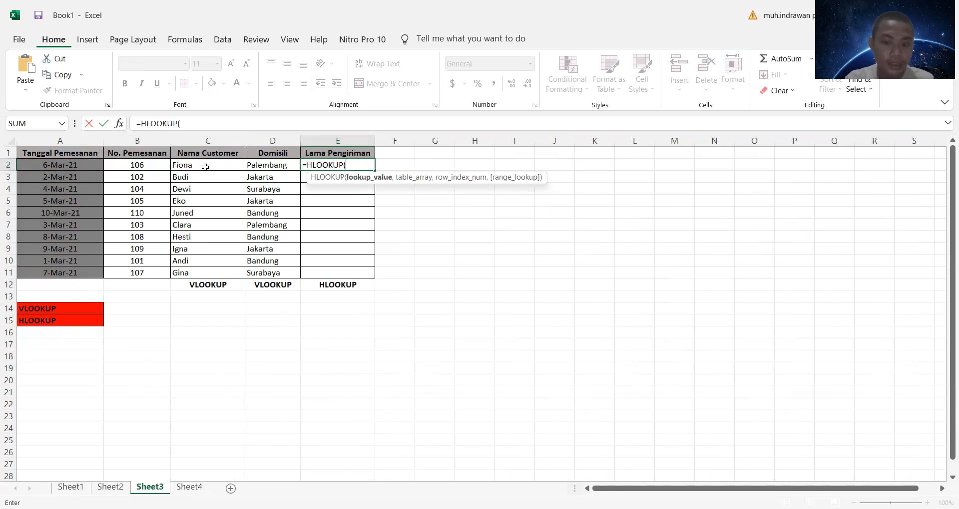
click(189, 487)
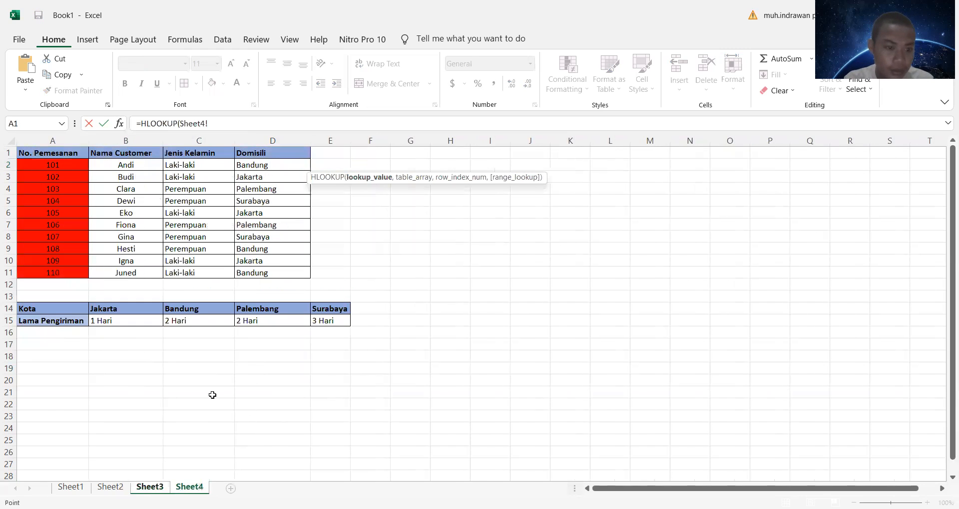
click(147, 490)
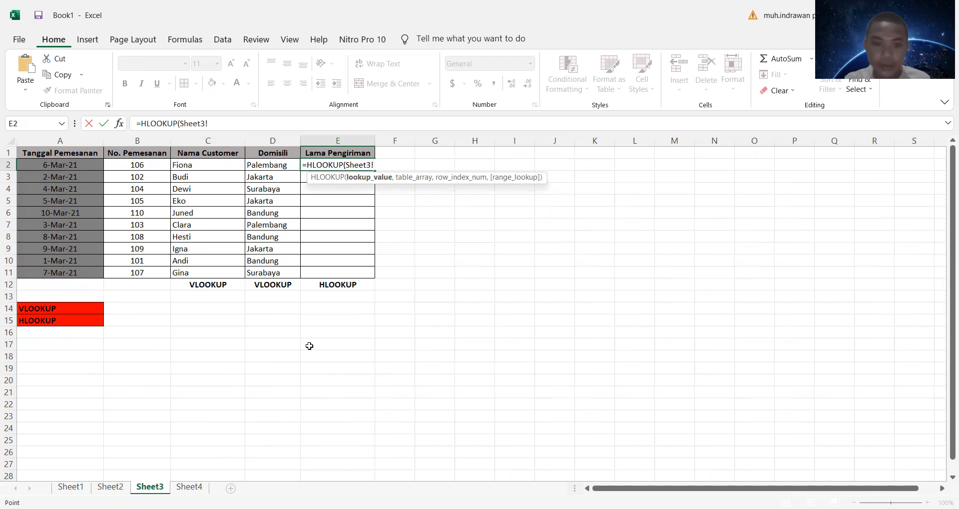
drag(374, 166, 348, 167)
key(BackSpace)
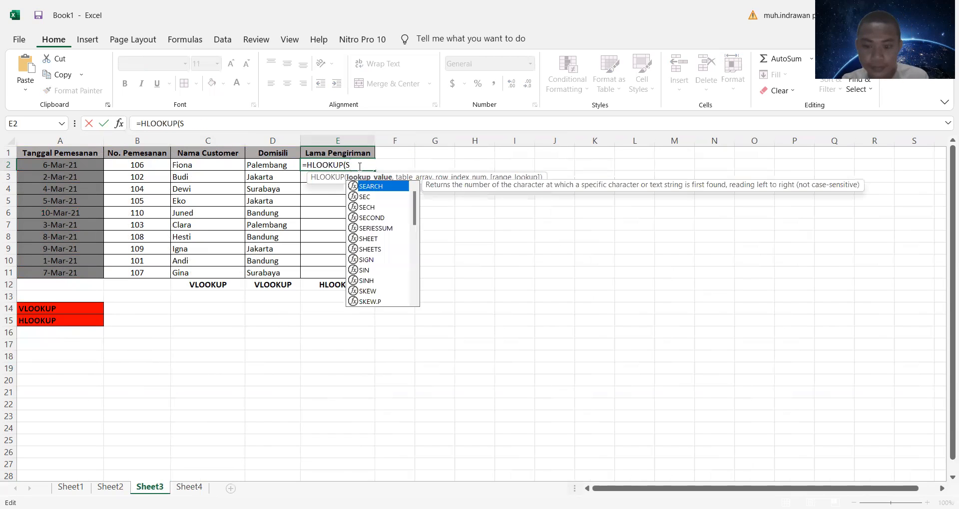
key(Escape)
key(BackSpace)
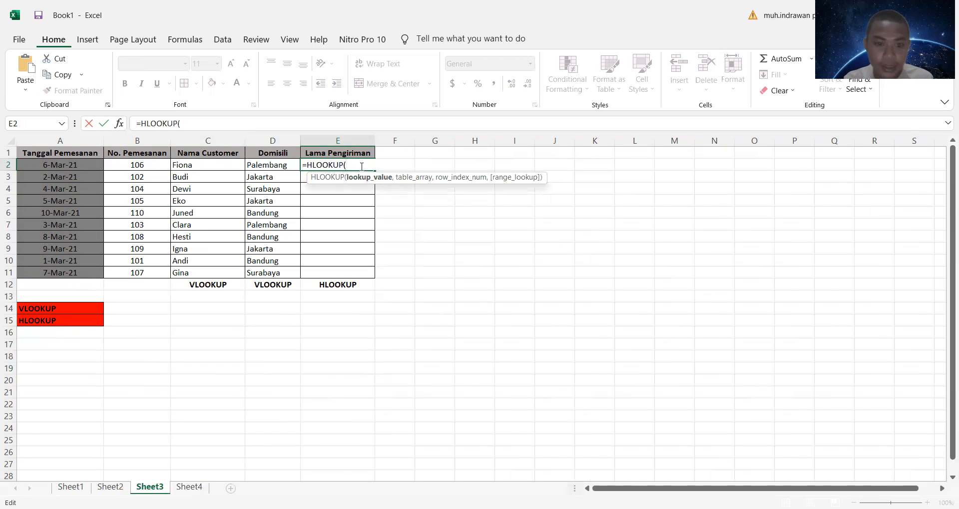
Step: Give the E2 HLOOKUP the city in D2 as lookup value and Sheet4!A14:E15 as table array
click(292, 165)
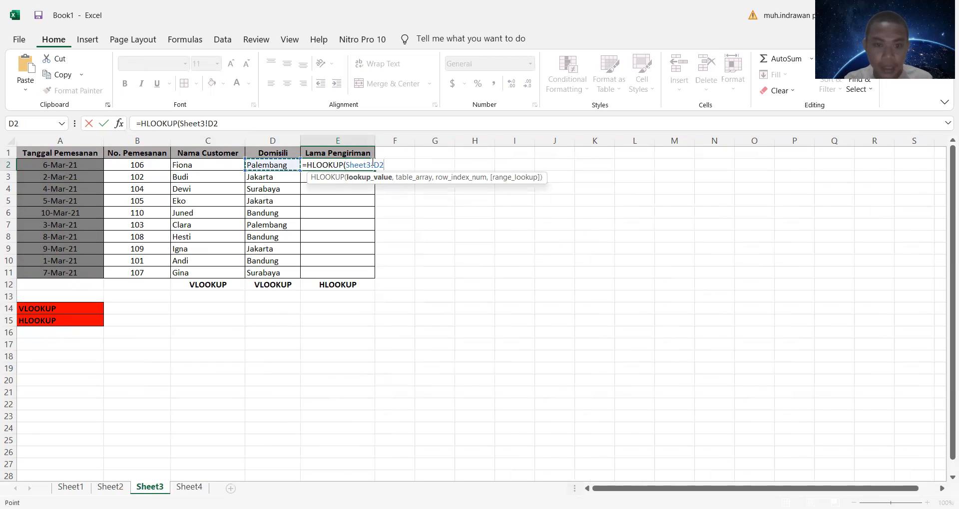
text(,)
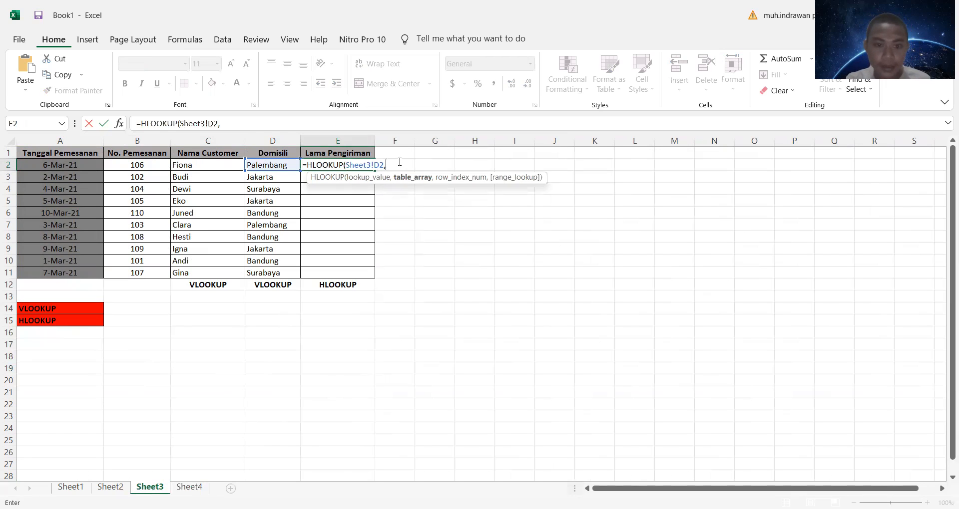
click(189, 487)
drag(57, 154, 272, 260)
click(435, 237)
click(40, 309)
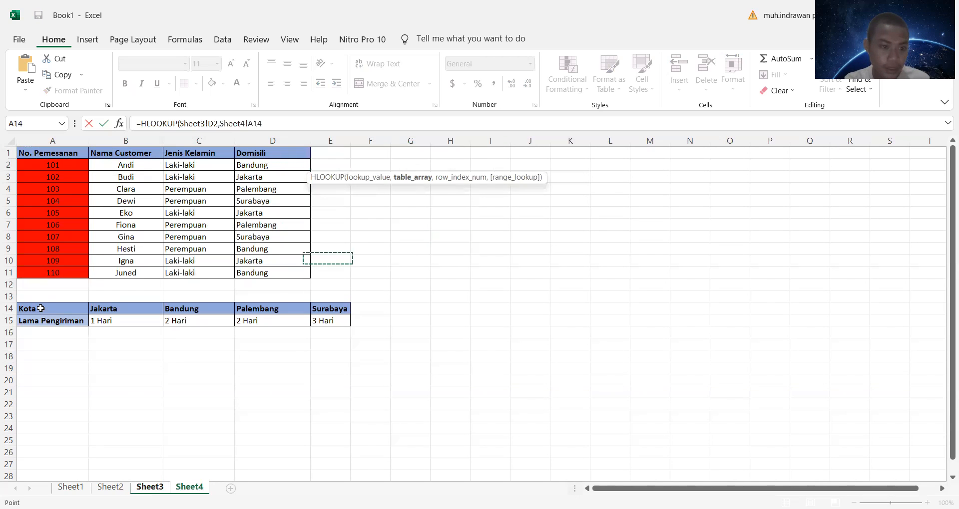
shift+click(332, 322)
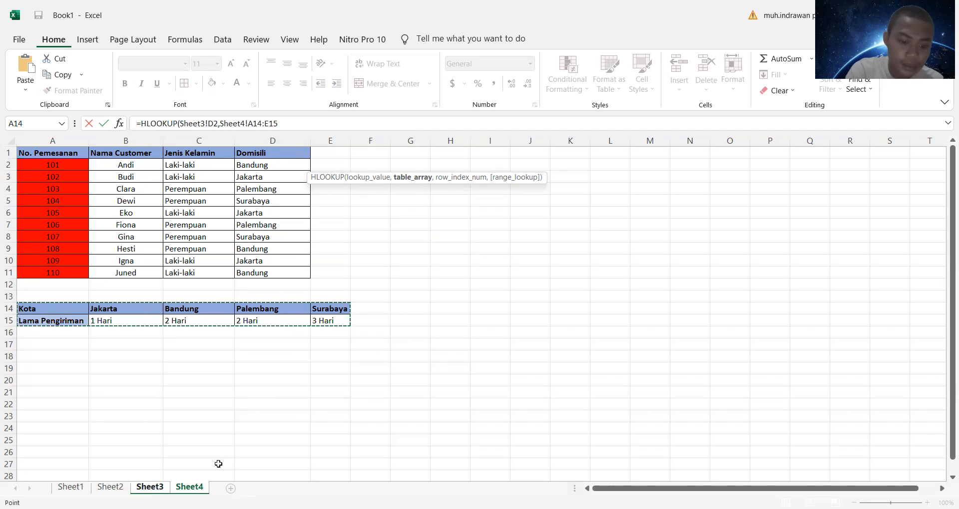
Step: Make the table array in the E2 HLOOKUP absolute and complete it with row index 2 and range lookup 0
key(F4)
text(,2,0)
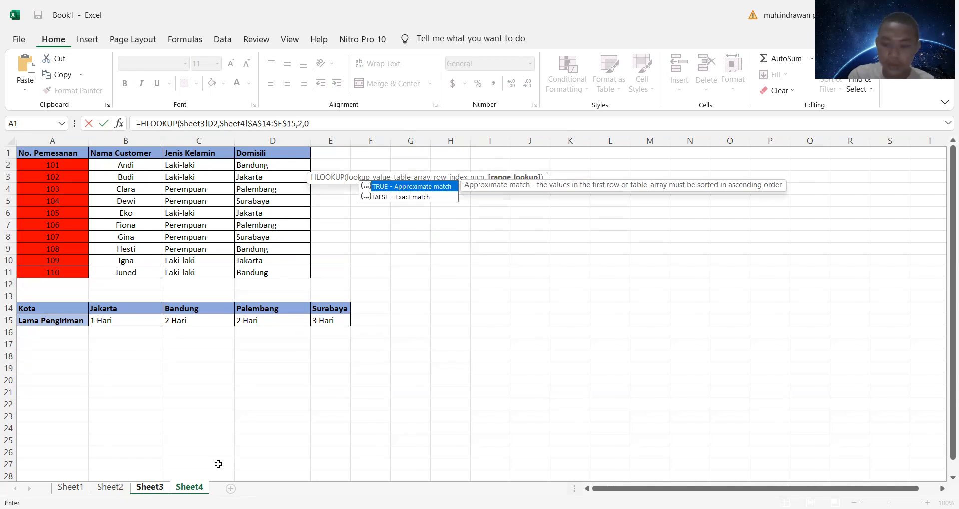
key(Return)
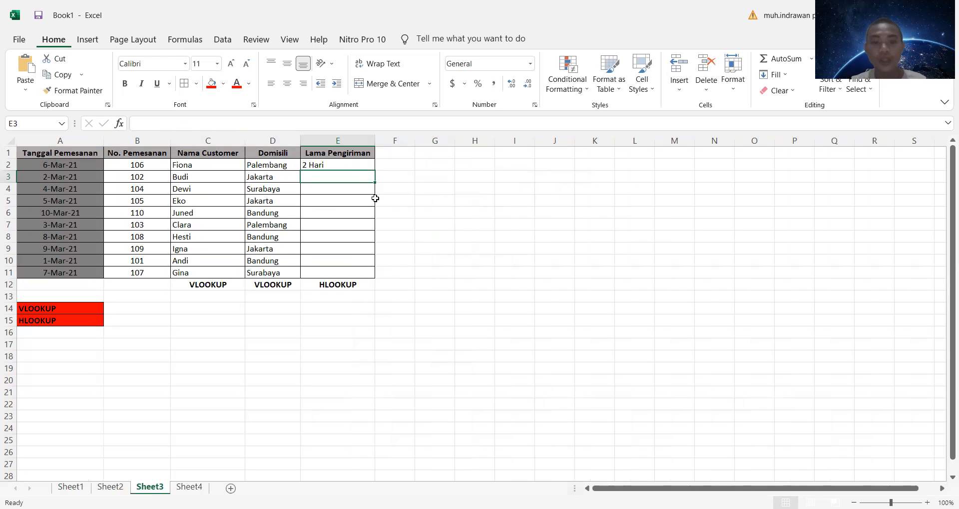
click(365, 164)
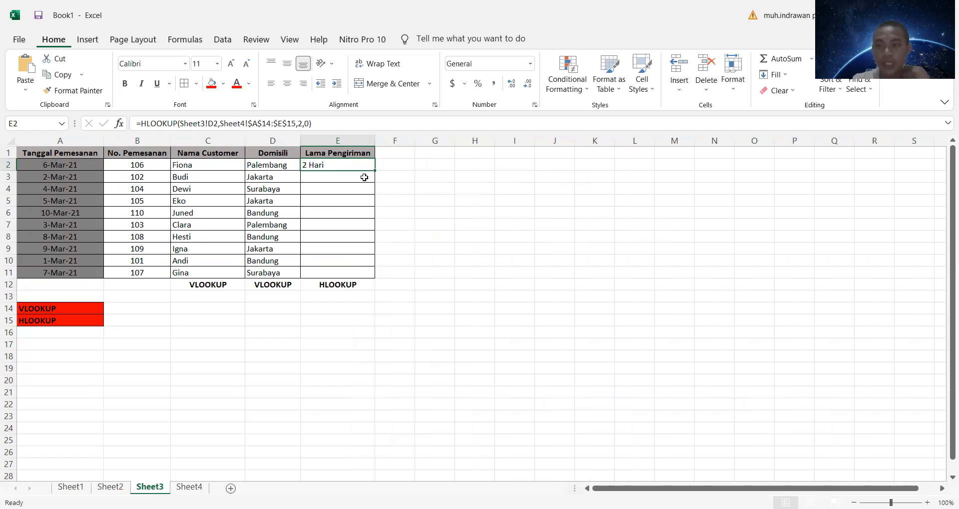
Step: Try to write a separate horizontal lookup formula in E3 with the city in D3 as lookup value
click(364, 177)
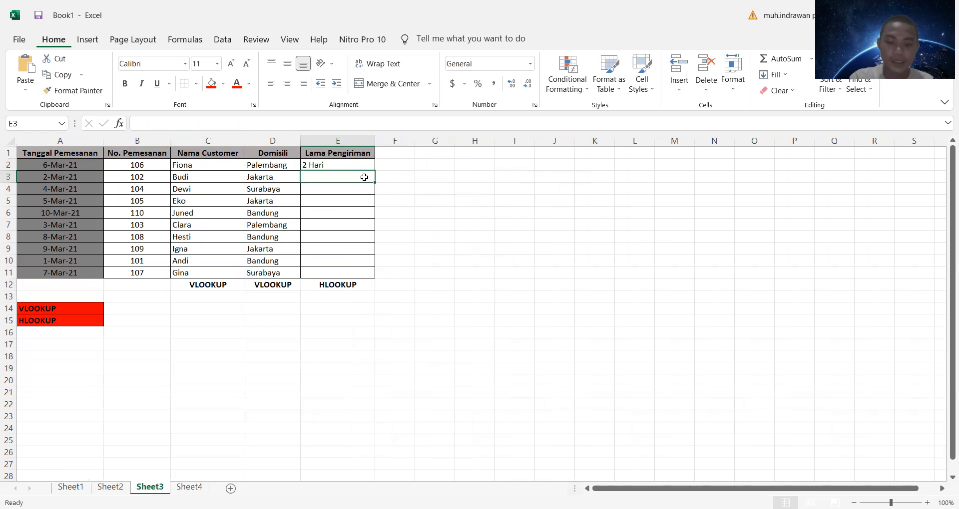
text(=)
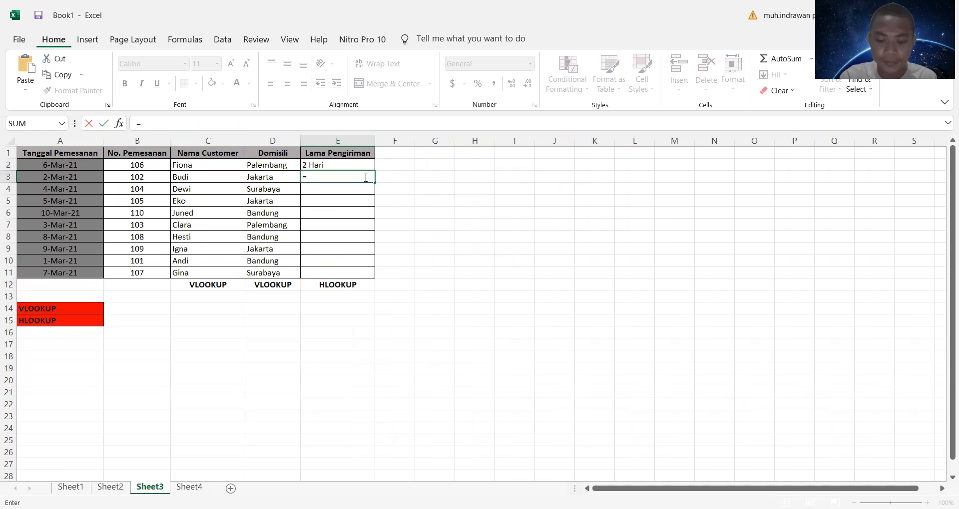
text(()
key(BackSpace)
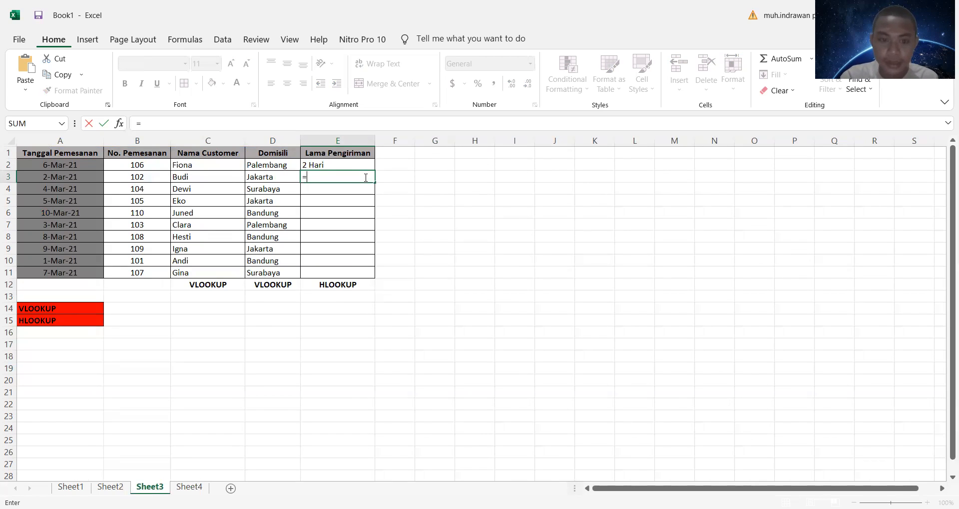
text(hlookuop)
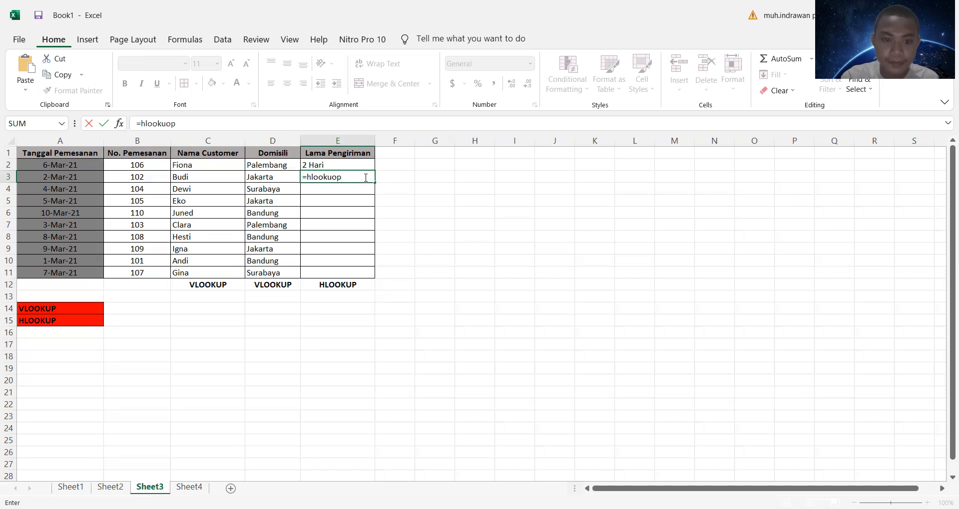
key(BackSpace)
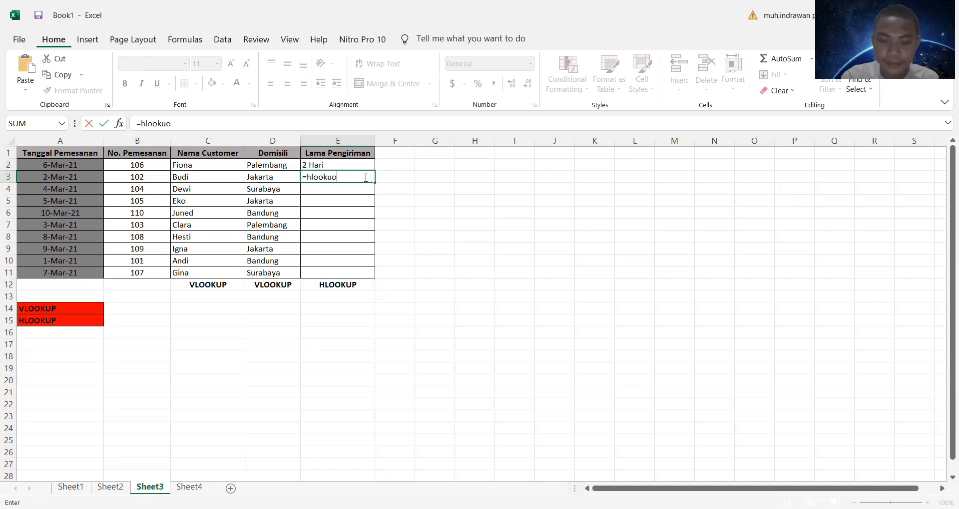
key(BackSpace)
key(BackSpace)
text(uop)
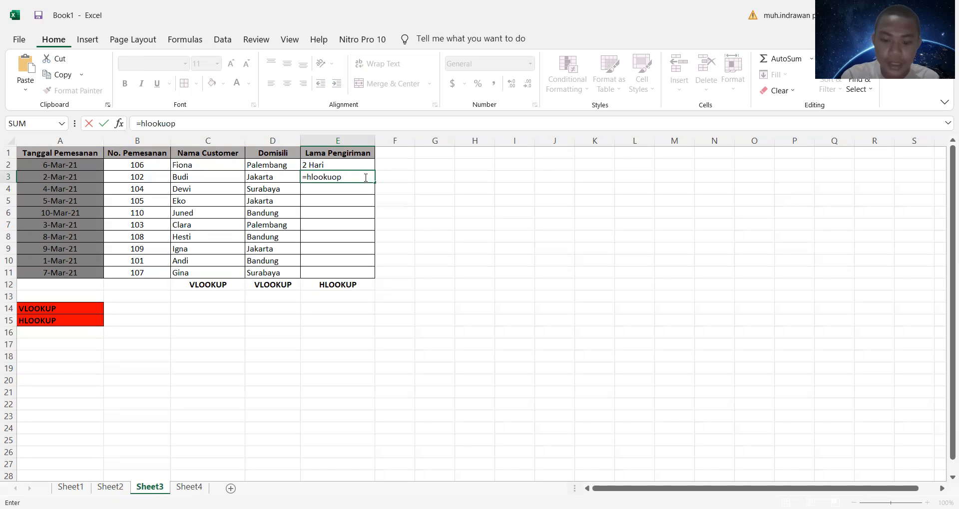
text(()
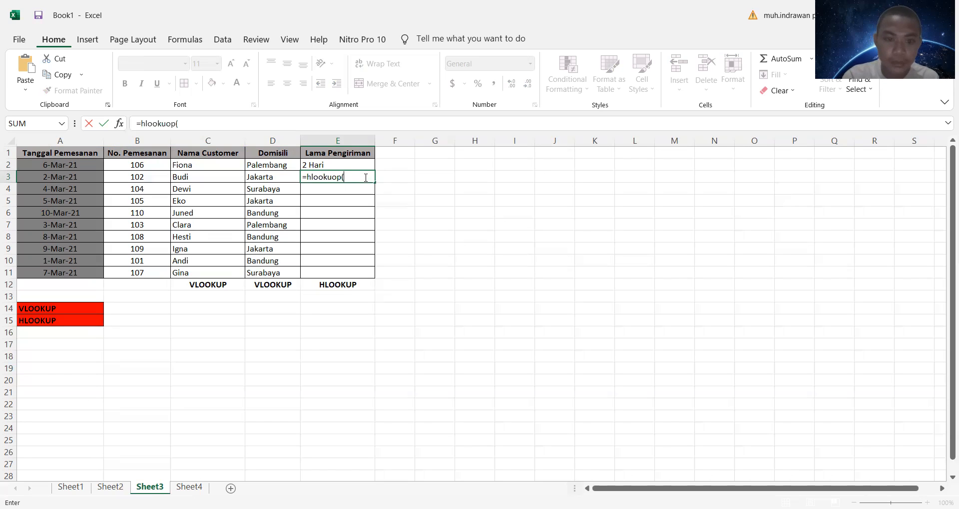
click(280, 177)
text(,)
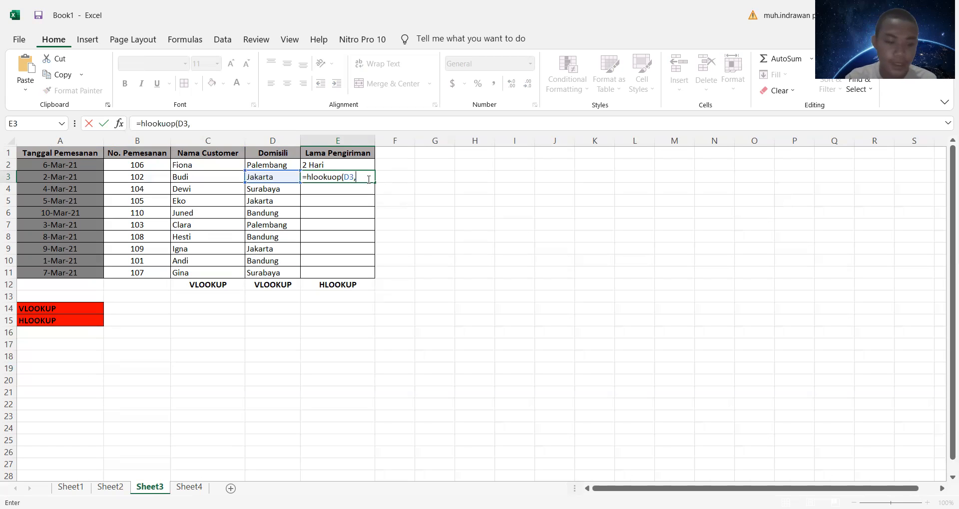
Step: Try to complete the E3 formula with table array Sheet4!$A$14:$E$15, row index 2 and range lookup 0
click(189, 487)
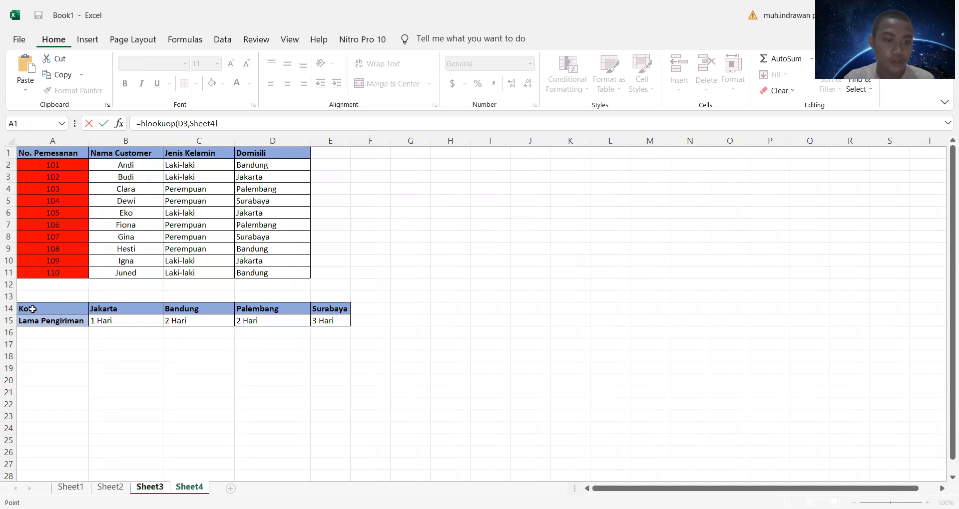
drag(32, 309, 330, 321)
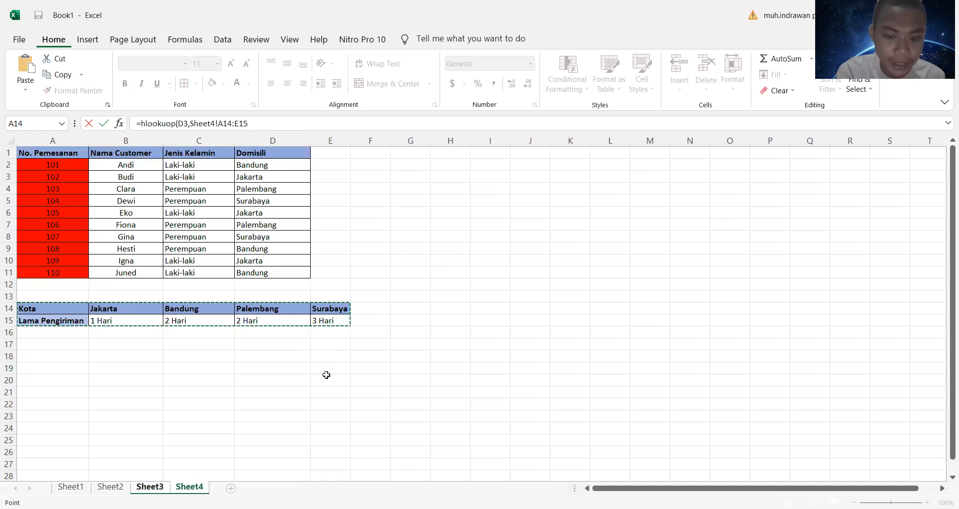
key(F4)
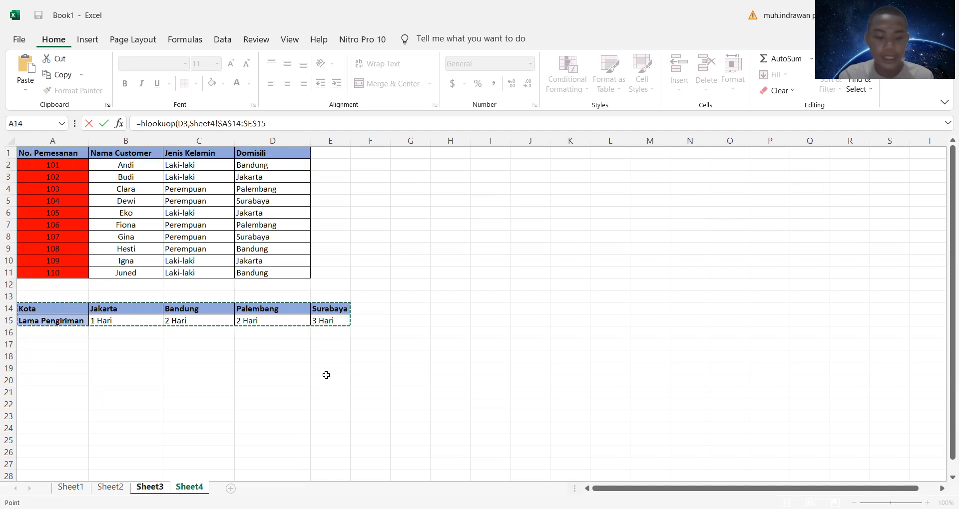
text(,2,)
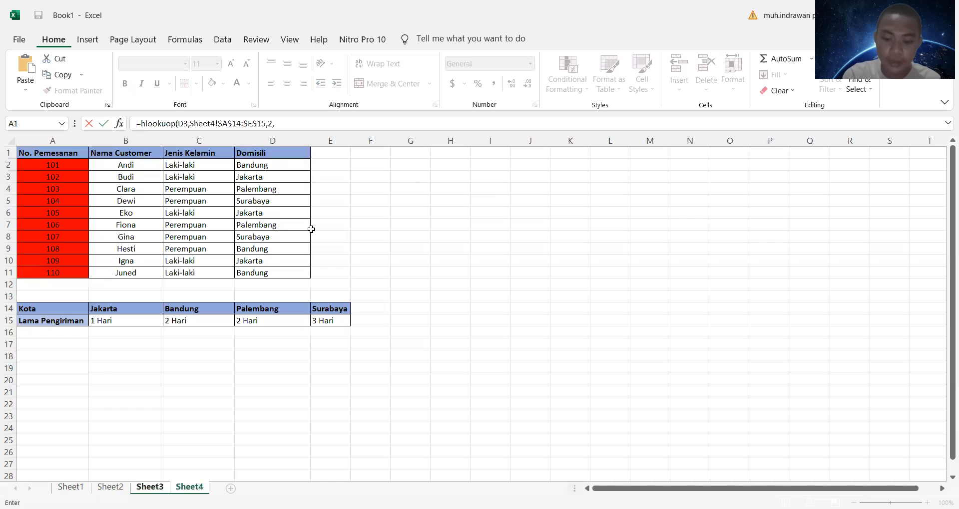
text(0)
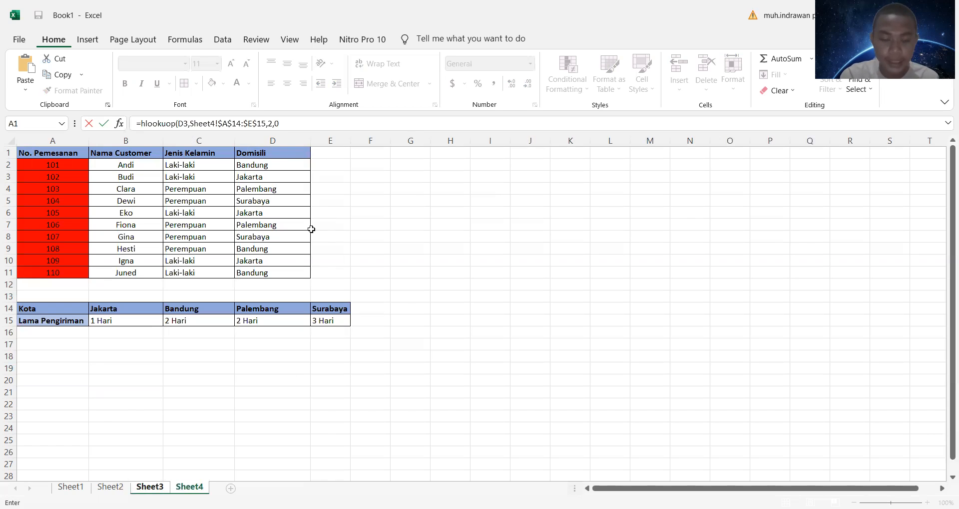
key(Return)
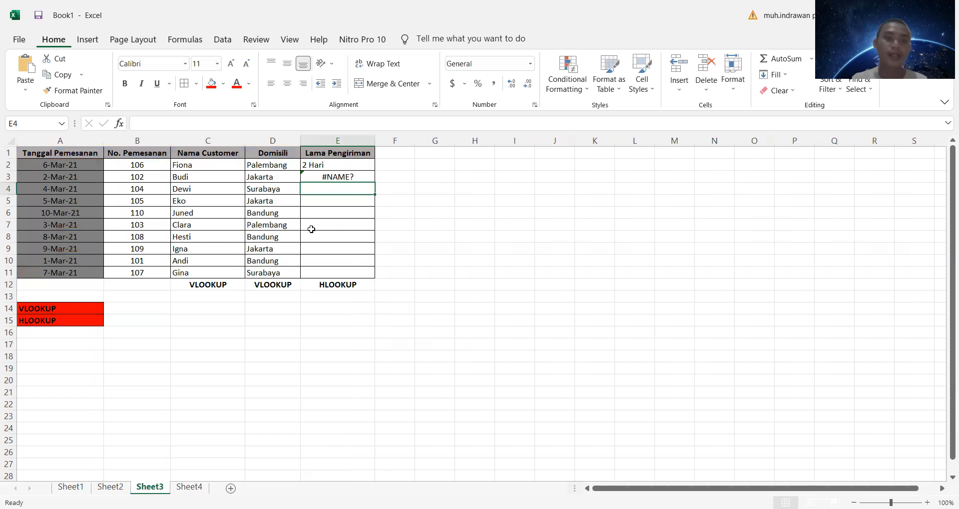
Step: Delete the misspelled lookup formula from E3
click(364, 179)
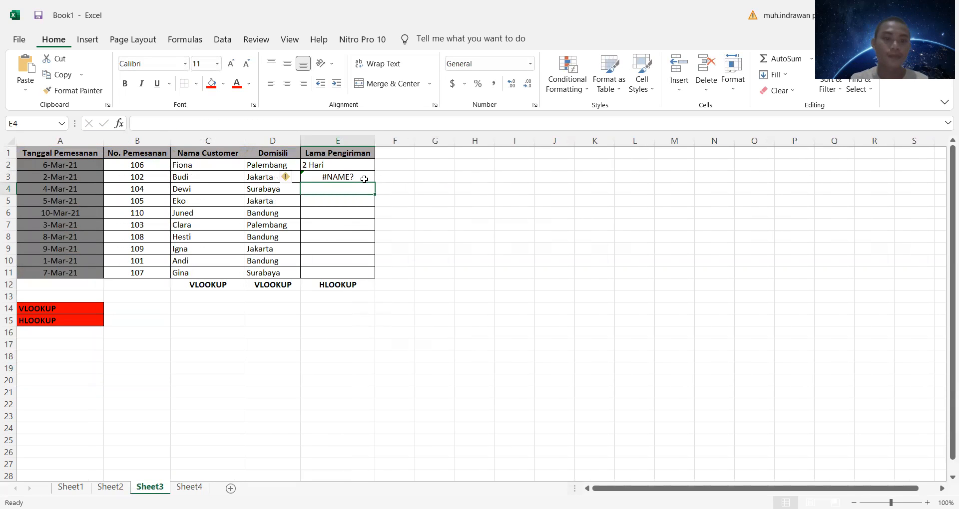
key(BackSpace)
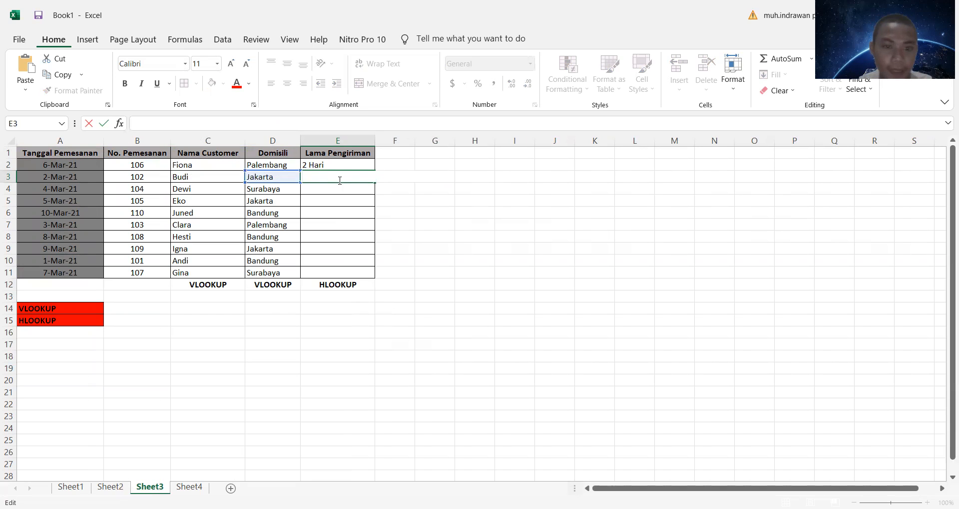
key(Up)
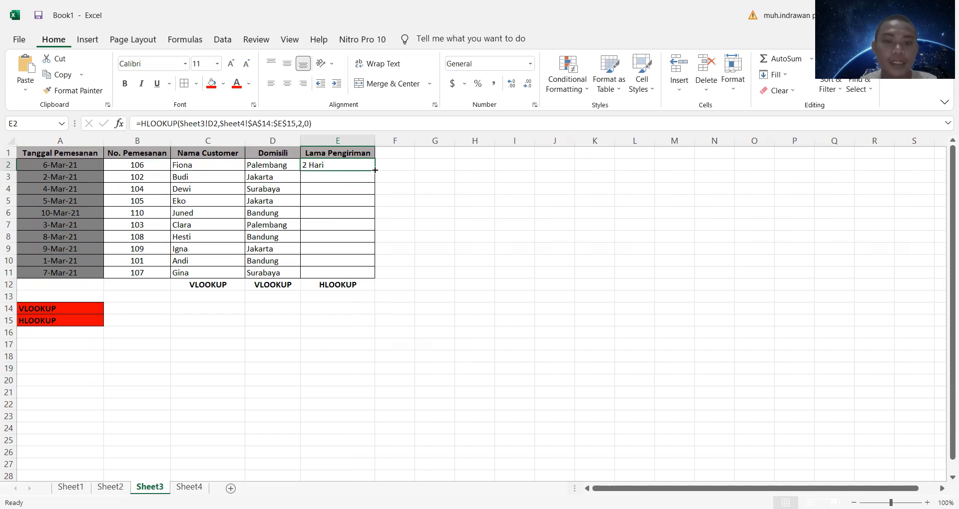
Step: Fill the HLOOKUP formula from E2 down to E11 in the Lama Pengiriman column
drag(375, 170, 384, 274)
click(482, 200)
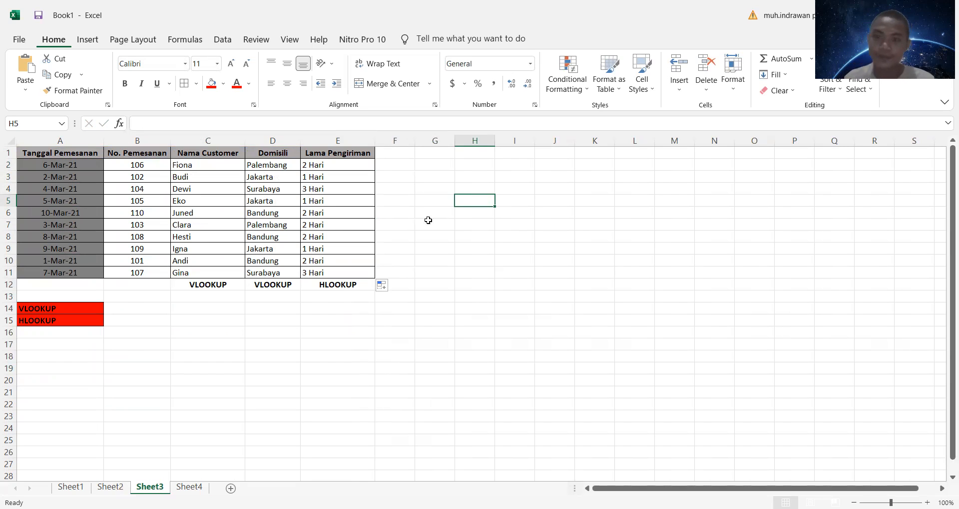
click(817, 185)
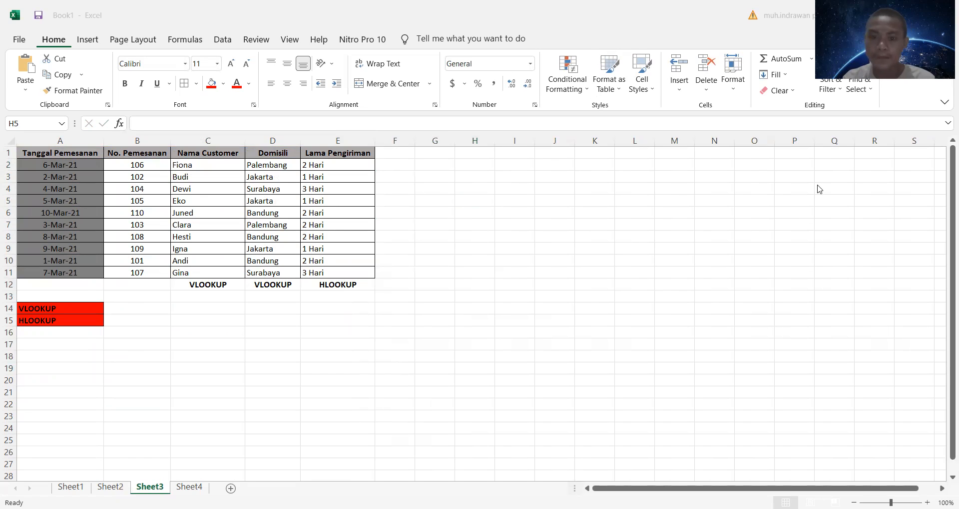